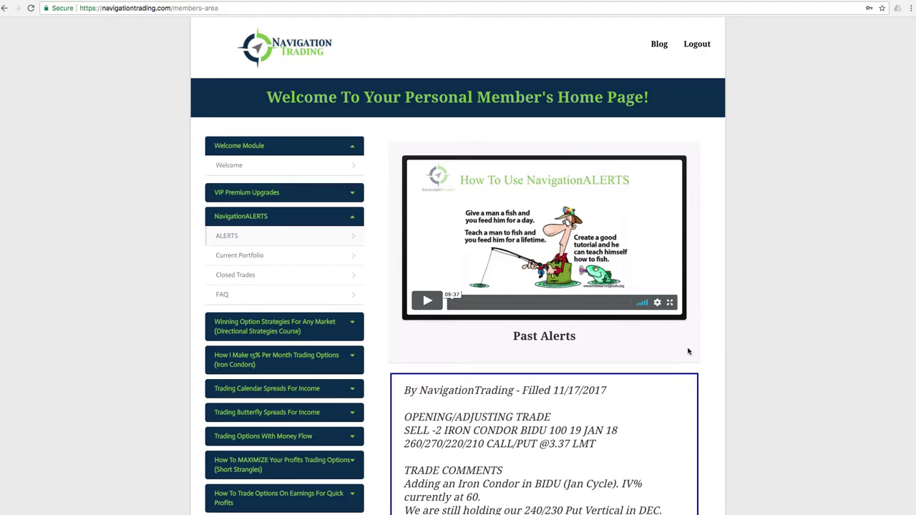
Step: Scroll the members page past the video to the 11/13 ADBE call vertical roll and closing alerts
scroll(691, 351, "down", 15)
scroll(690, 352, "down", 20)
scroll(691, 351, "down", 8)
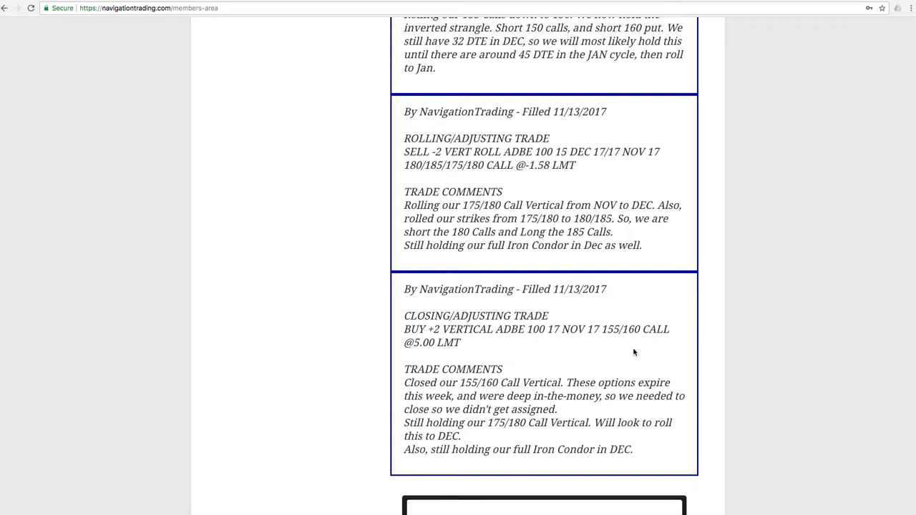
scroll(626, 349, "up", 1)
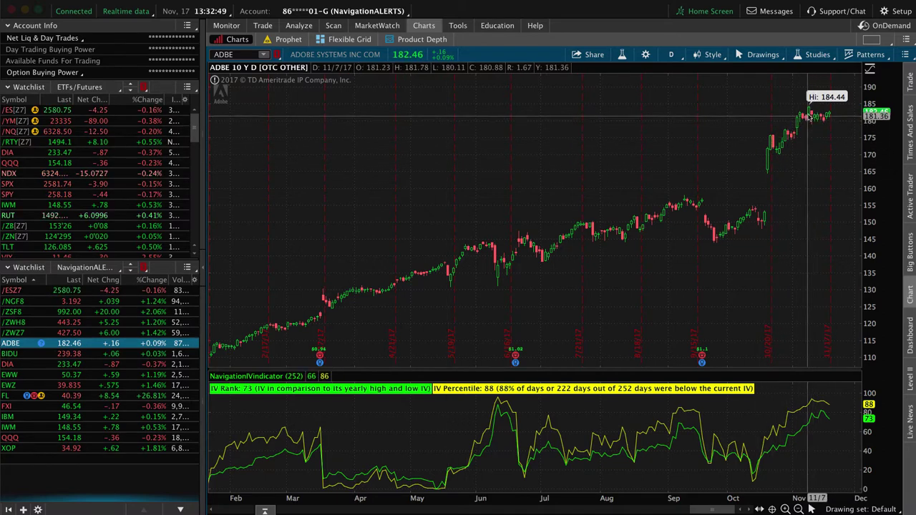
Step: Graph the ADBE risk profile with the 160/165 puts and 190/195 calls, leaving out the 180/185 calls
left_click(298, 27)
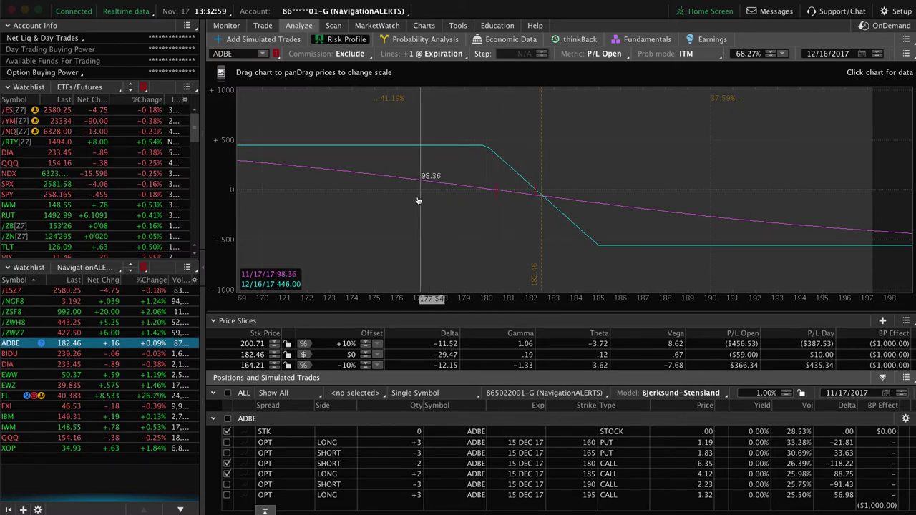
left_click(226, 442)
left_click(227, 453)
left_click(226, 463)
left_click(226, 473)
left_click(227, 484)
left_click(227, 495)
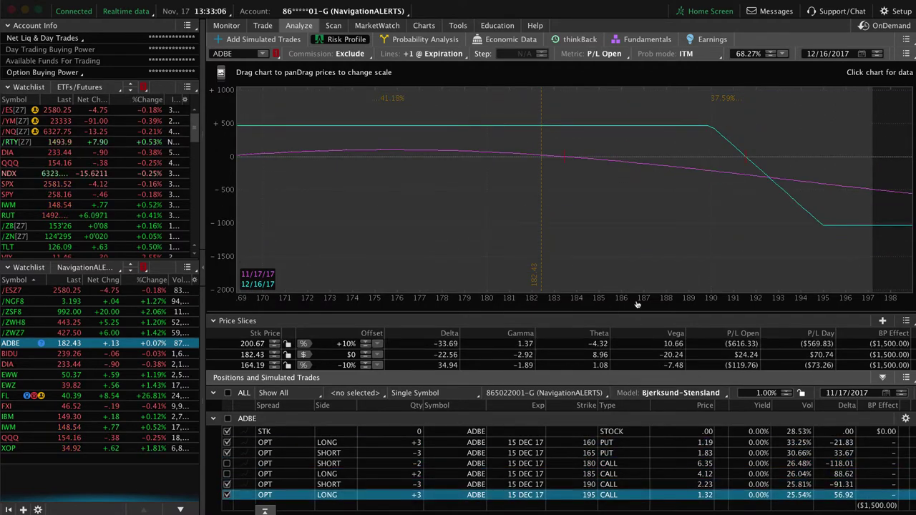
Step: Widen the P/L graph's price range to show both wings, then return to the ADBE chart
left_click_drag(636, 313, 548, 302)
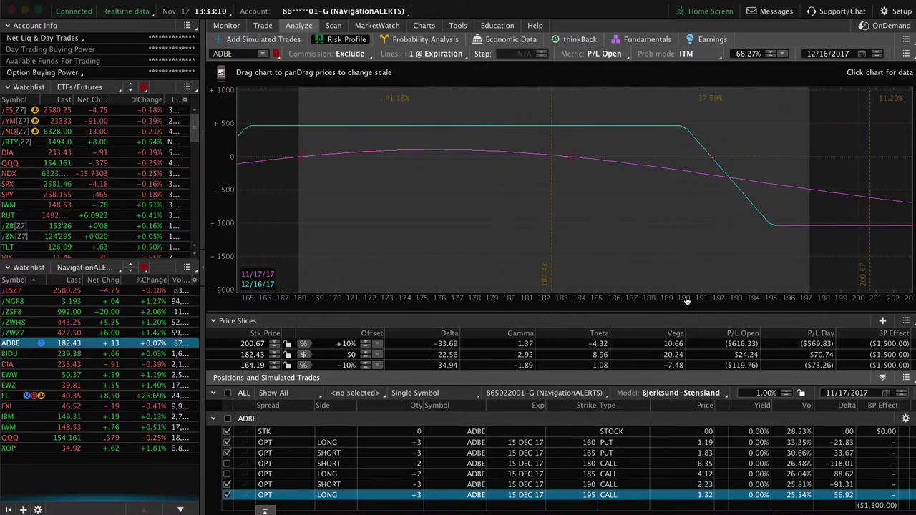
left_click_drag(687, 292, 793, 252)
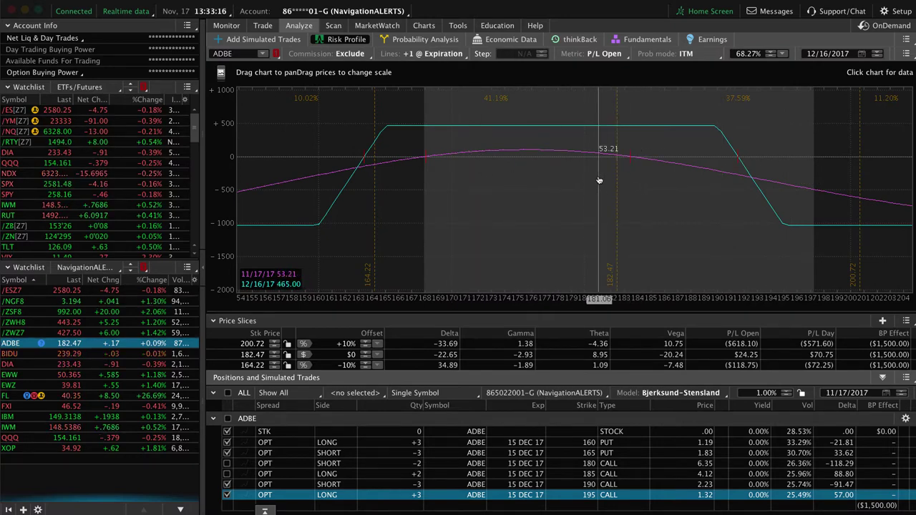
left_click(425, 23)
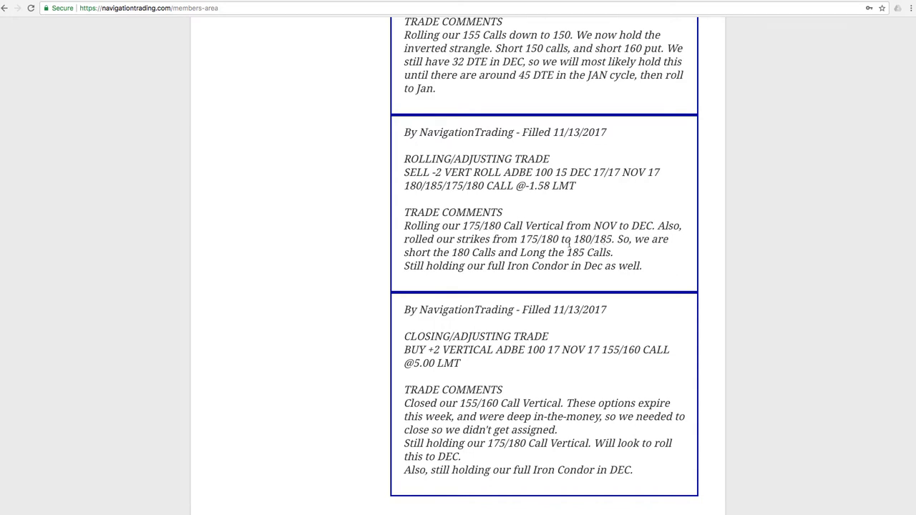
Step: Scroll up to the 11/13 IBM 150/155 call roll alert above the ADBE entries
scroll(571, 242, "up", 5)
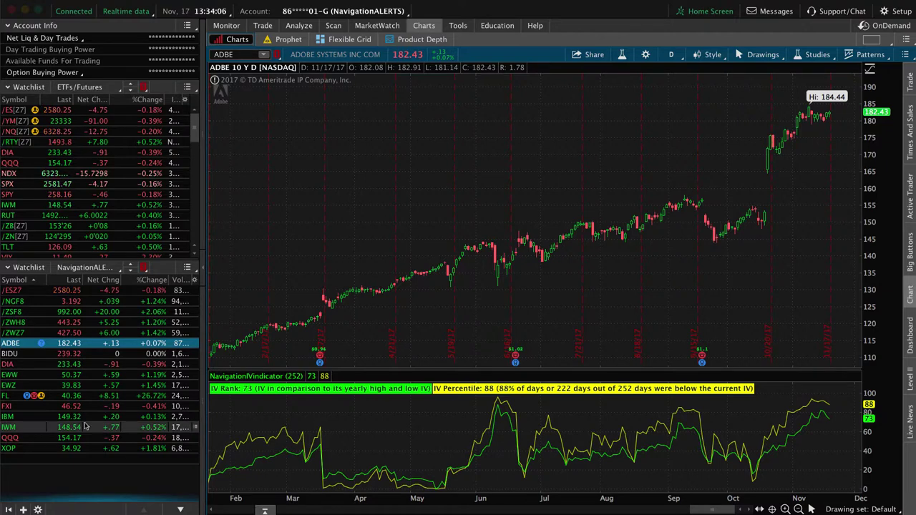
Step: Load IBM from the NavigationALERTS watchlist and view its short 150 call / 160 put risk profile
left_click(18, 417)
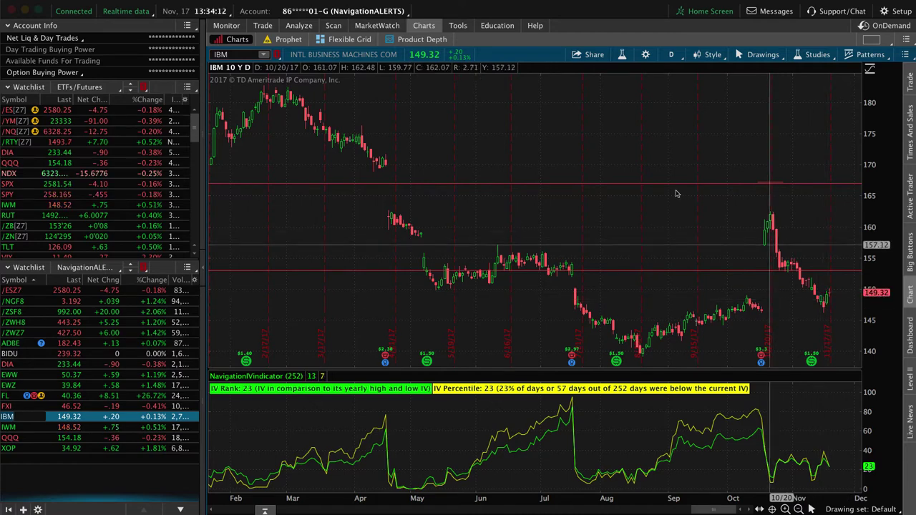
left_click(304, 27)
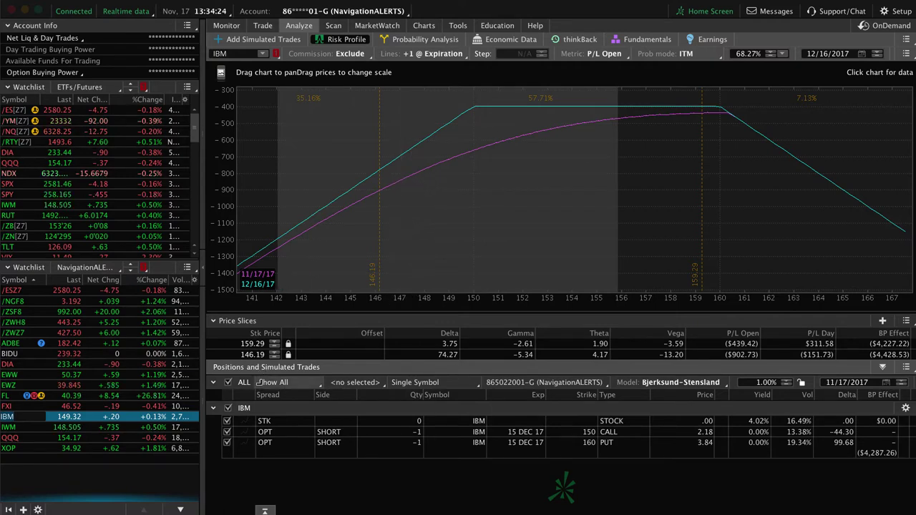
left_click(262, 26)
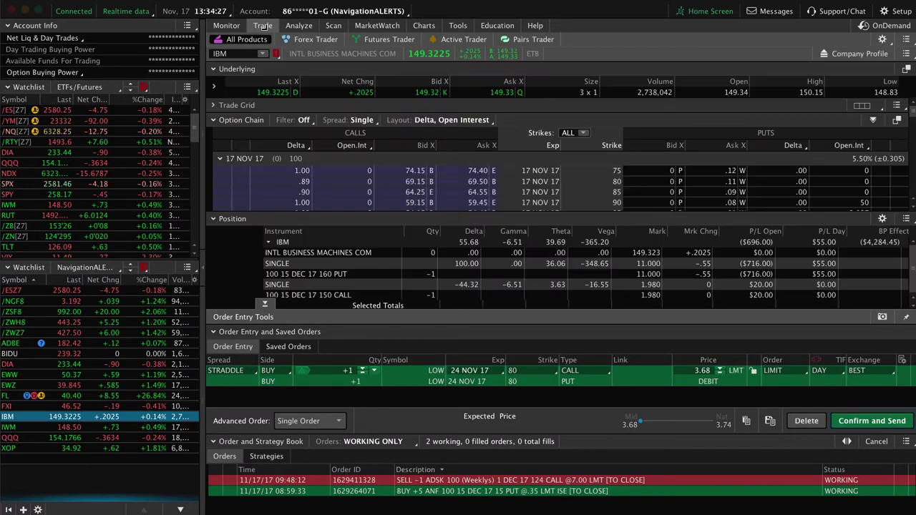
left_click(266, 302)
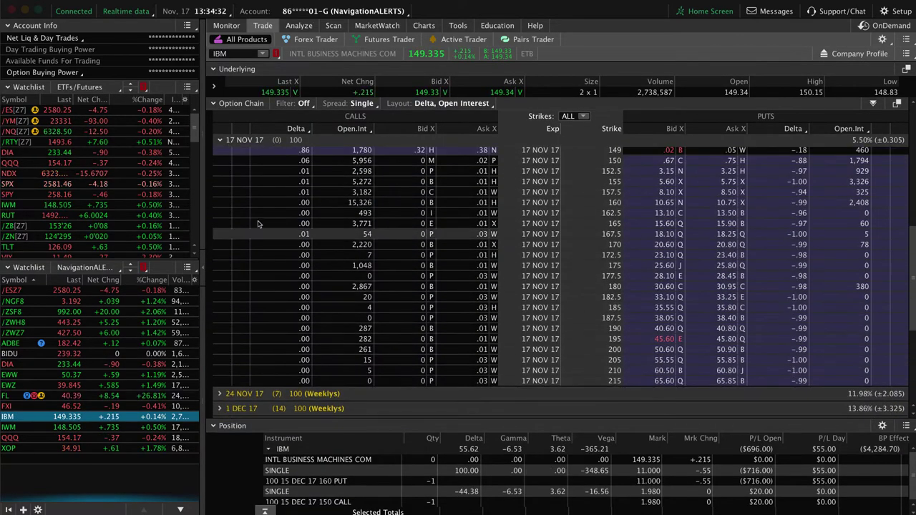
left_click(246, 143)
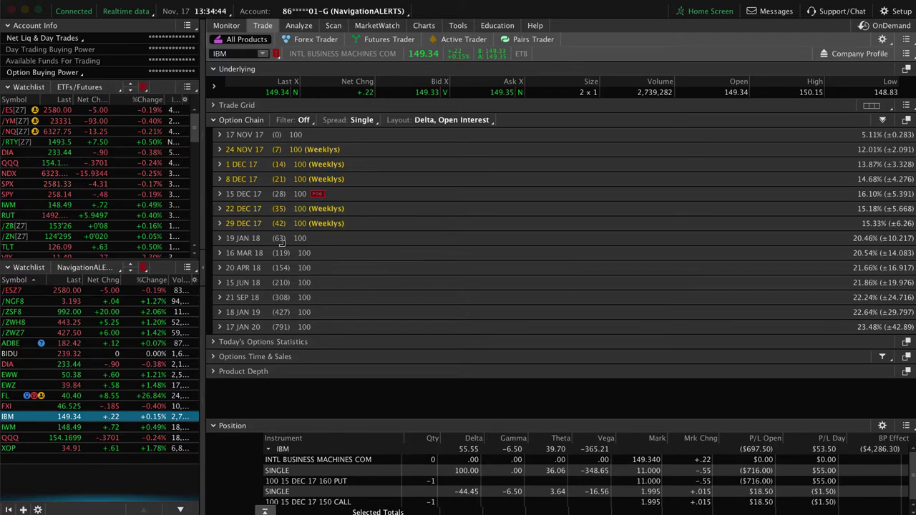
left_click(299, 27)
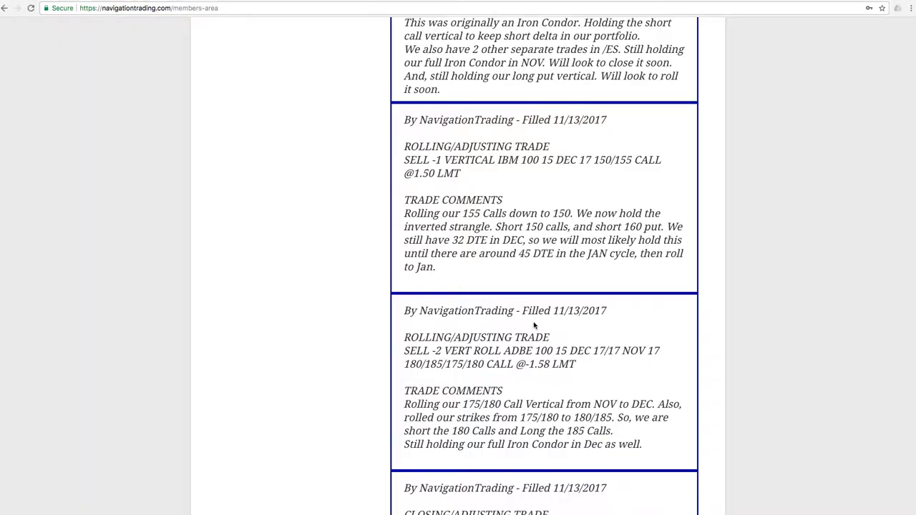
Step: Scroll to the /ESZ7 vertical roll alert and highlight the 2590/2620 strikes on its SELL line
scroll(537, 293, "up", 5)
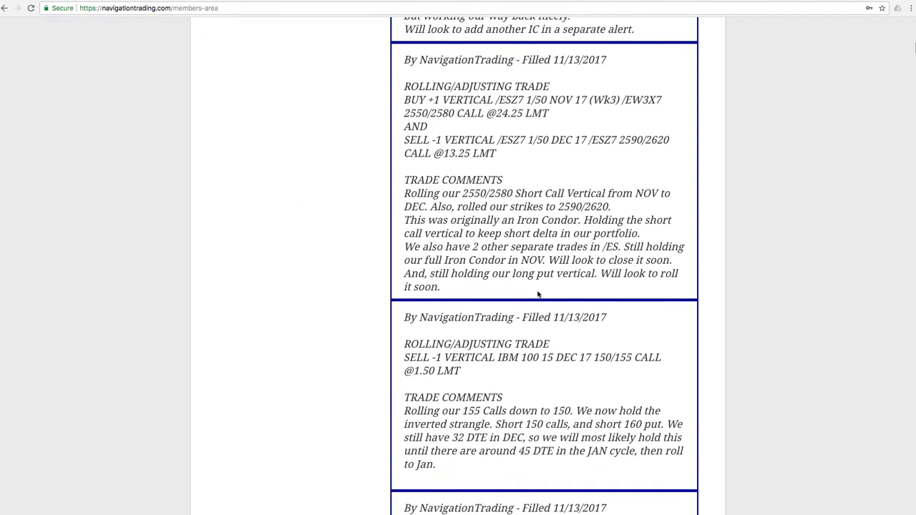
scroll(487, 145, "down", 1)
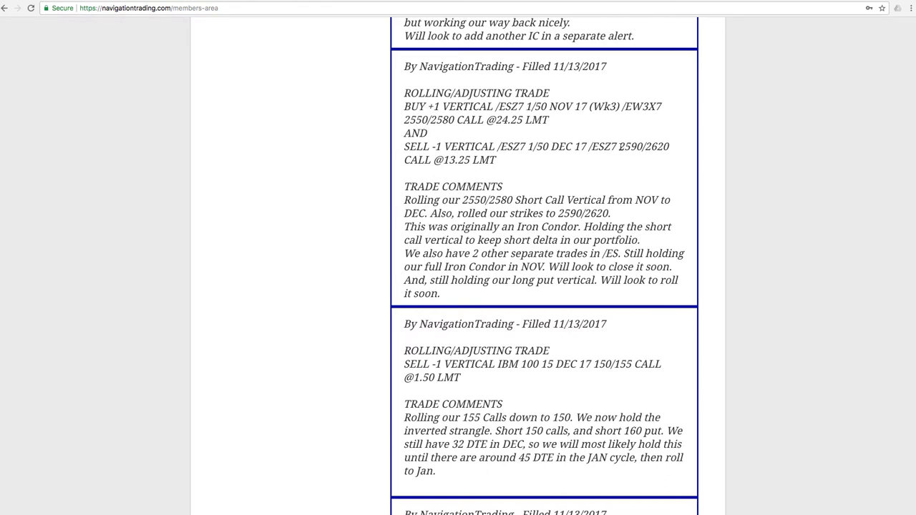
left_click_drag(620, 146, 669, 153)
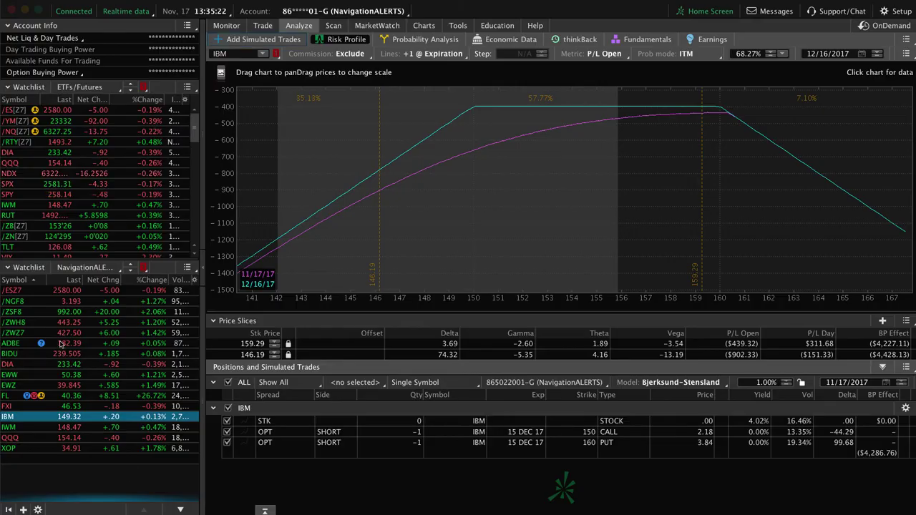
Step: Review the /ESZ7 position's risk profile, then switch to the /ES price chart
left_click(31, 290)
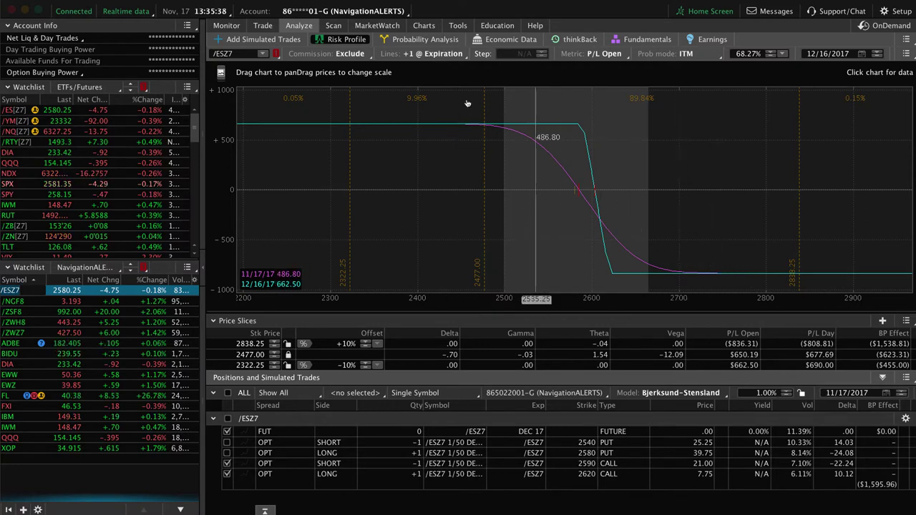
left_click(43, 109)
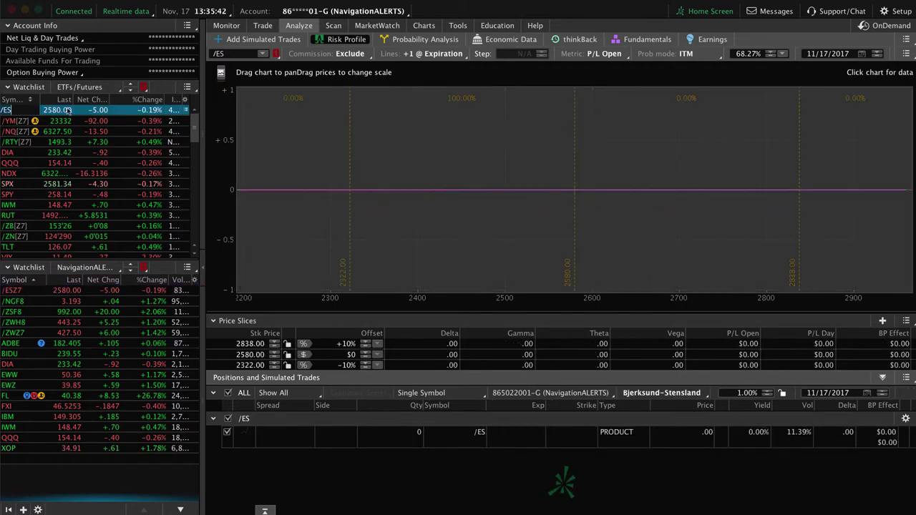
left_click(424, 25)
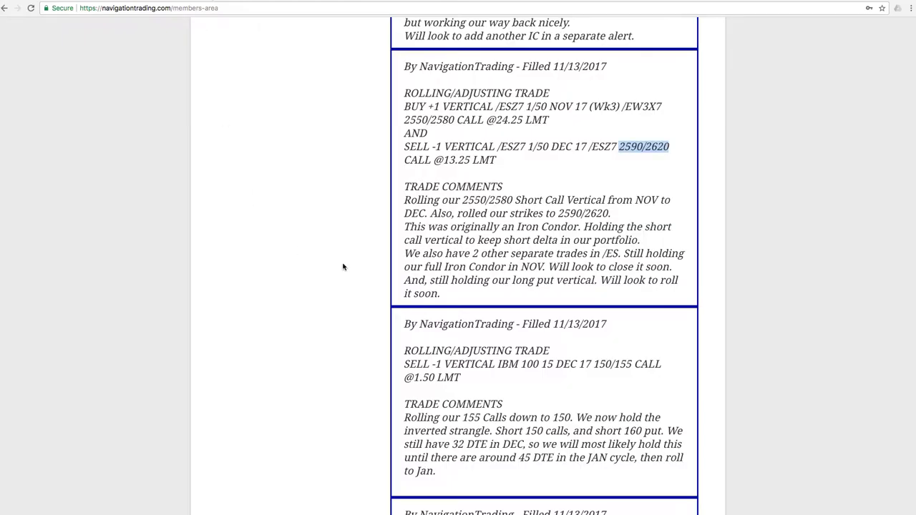
Step: Scroll up the members page to the 11/13 XLV butterfly closing alert
scroll(342, 267, "up", 5)
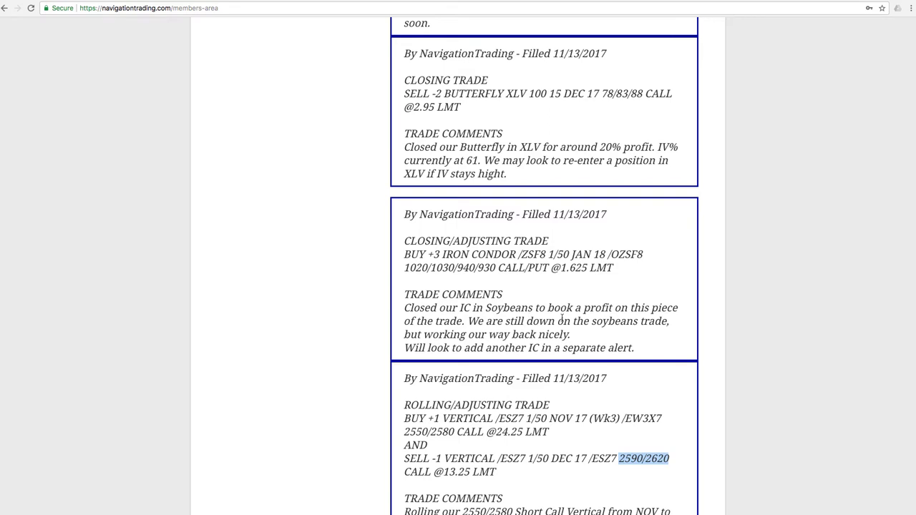
scroll(540, 306, "up", 4)
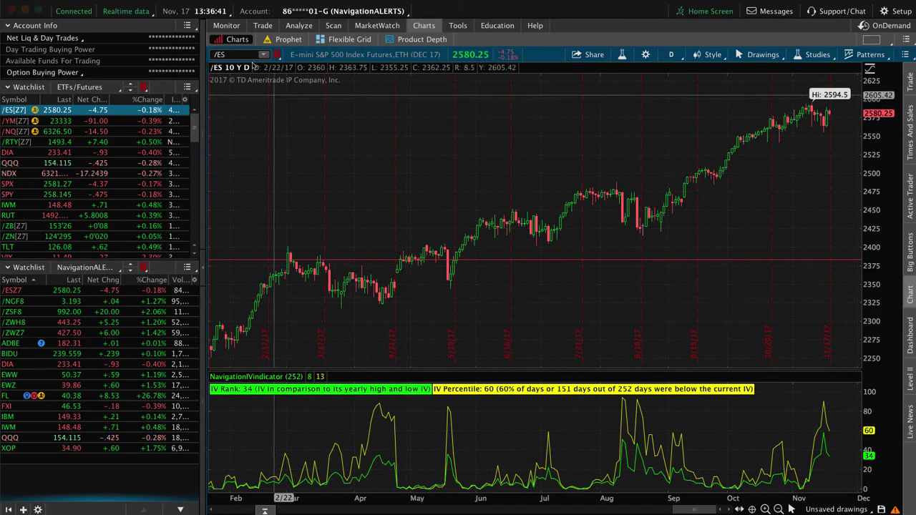
Step: Chart XLV, then show its option chain with expirations from 17 NOV 17 to 17 JAN 20
type("XLV")
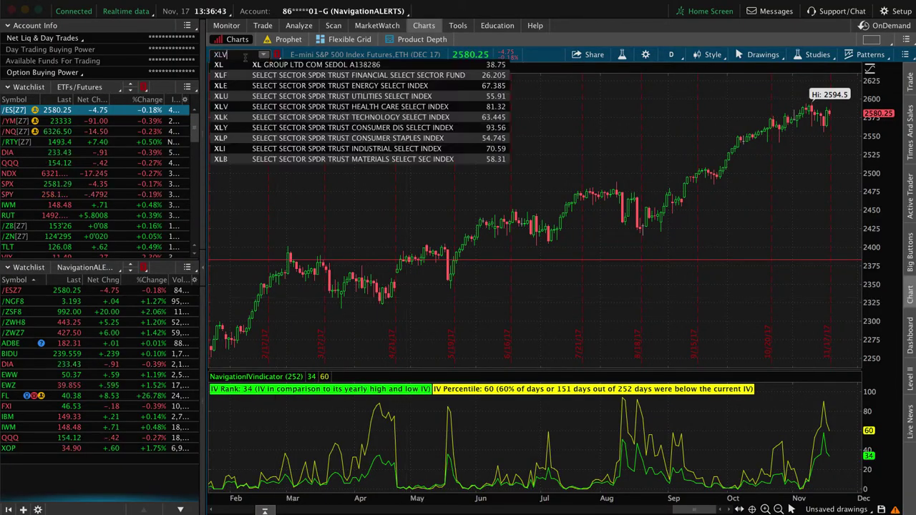
key("Return")
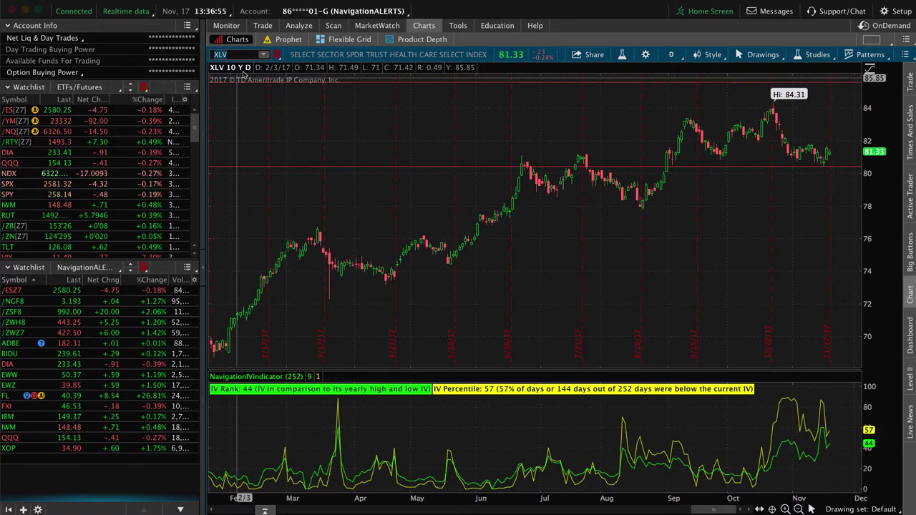
left_click(263, 25)
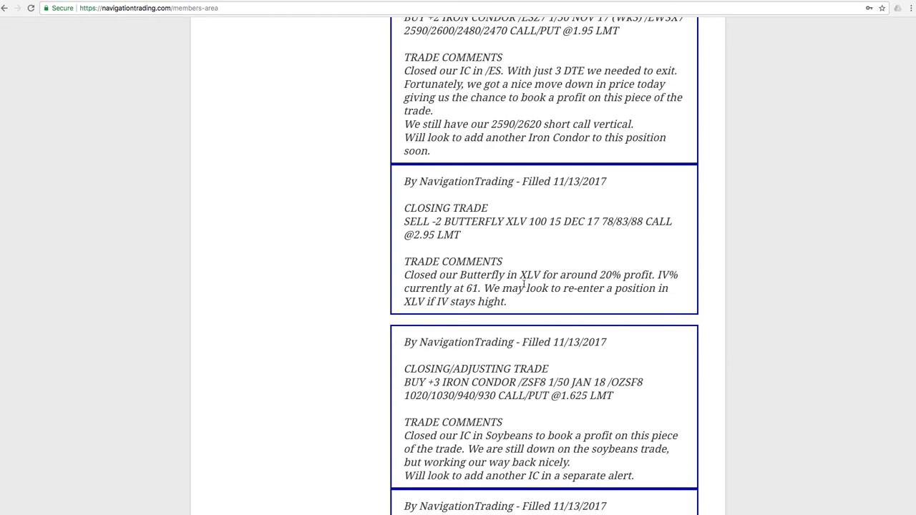
scroll(523, 284, "up", 5)
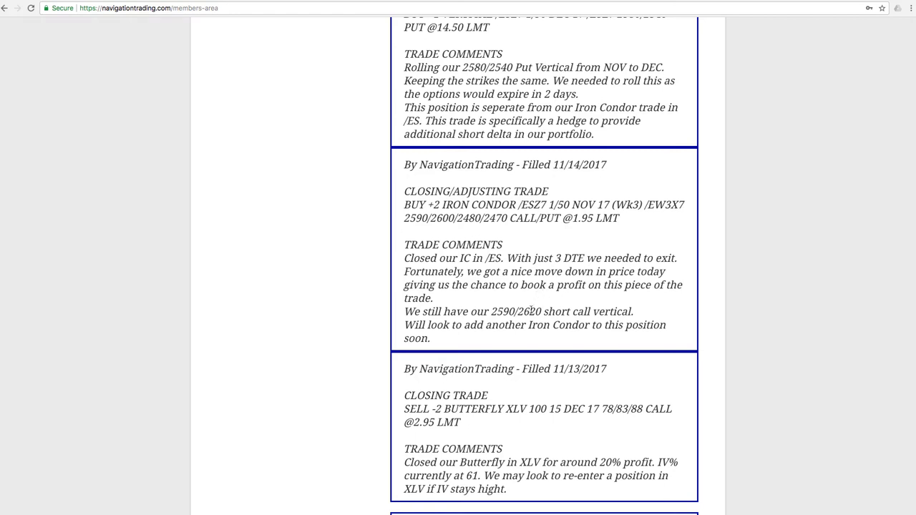
Step: Scroll to the 11/15/2017 put vertical roll alert and highlight the note separating it from the Iron Condor
scroll(517, 270, "up", 3)
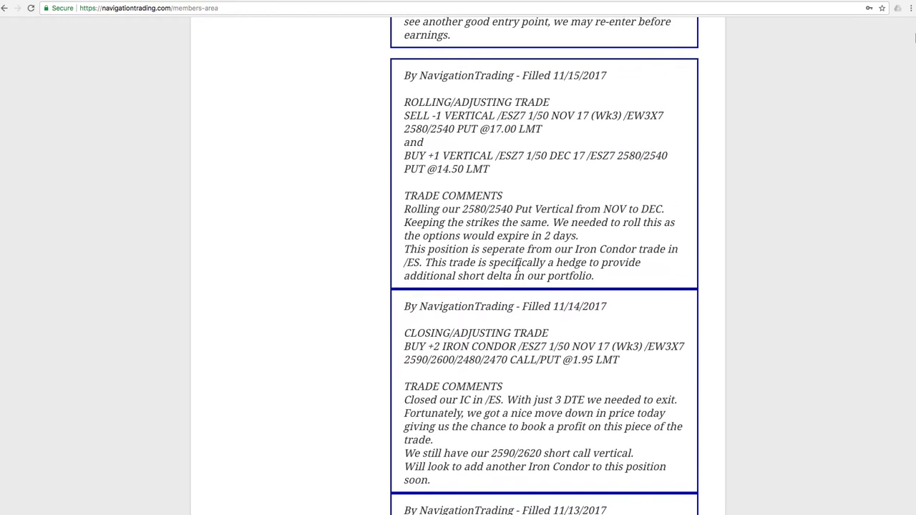
scroll(518, 267, "up", 1)
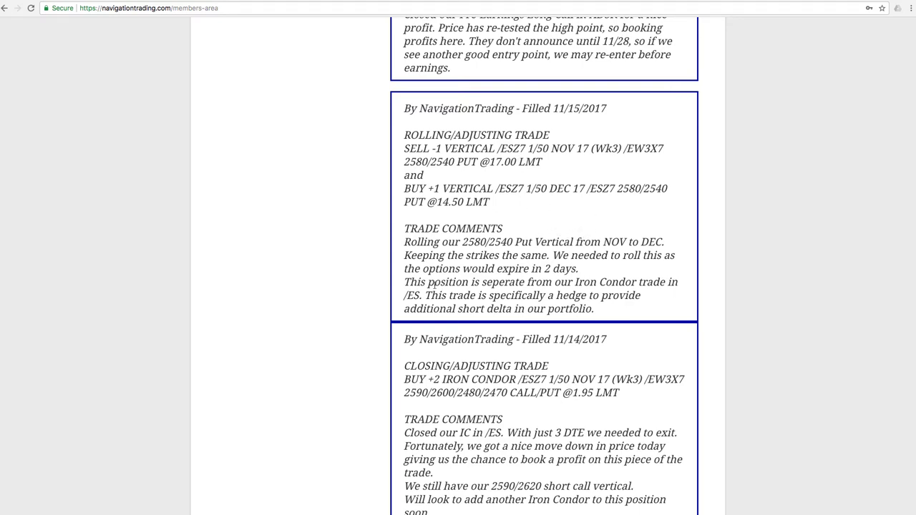
left_click_drag(405, 282, 638, 282)
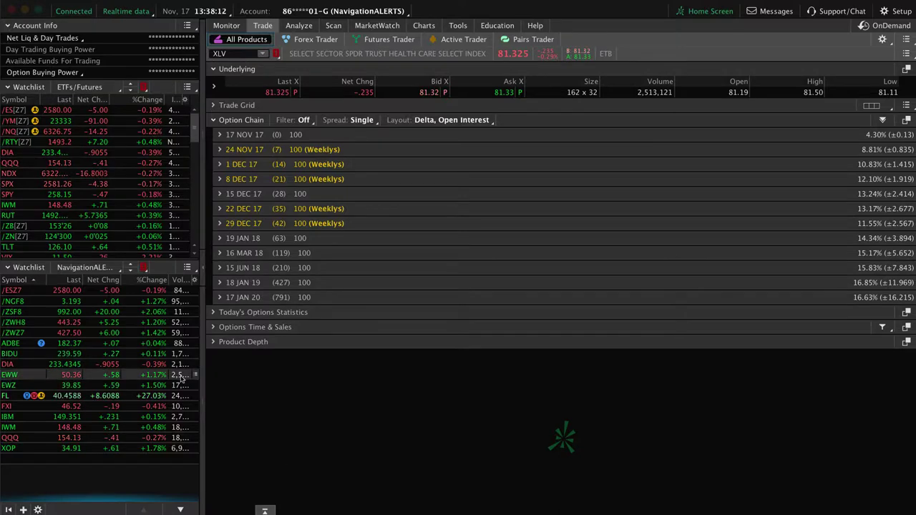
Step: Load /ESZ7 and graph only the 2580/2540 put vertical, dropping the 2590/2620 calls
left_click(23, 290)
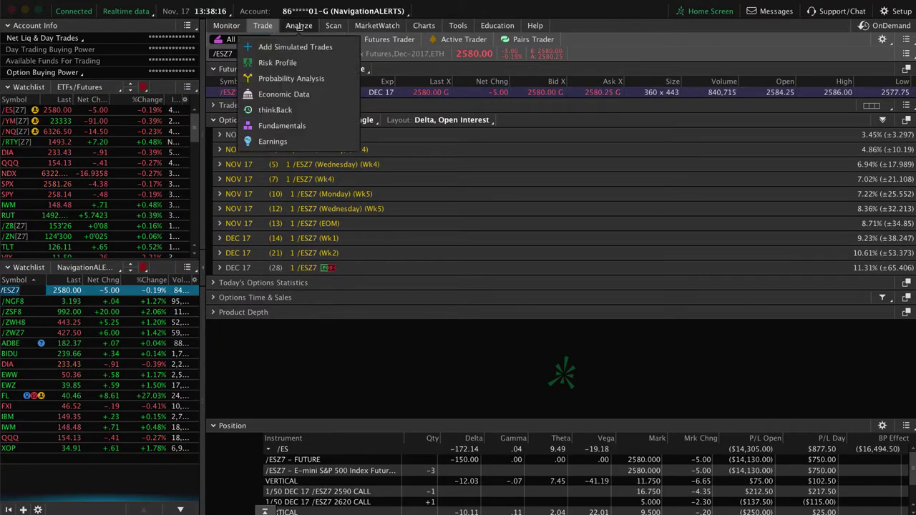
left_click(315, 62)
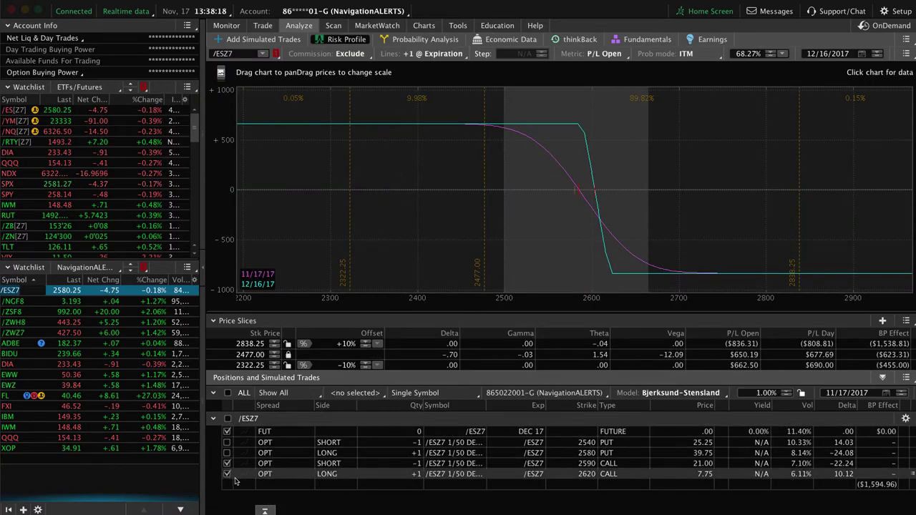
left_click(228, 474)
left_click(227, 463)
left_click(265, 452)
left_click(265, 442)
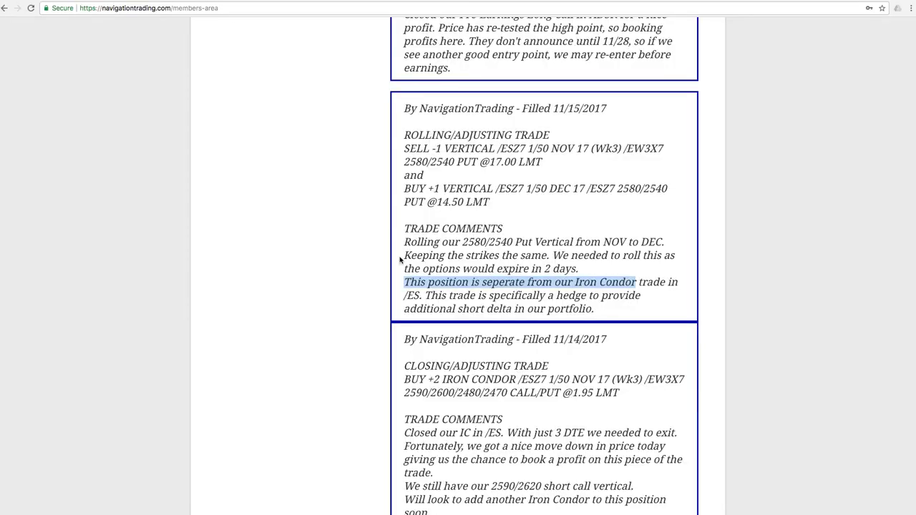
Step: Highlight 'Pre-Earnings Long Call' in the ADSK closing alert, then scroll back to the page top
scroll(375, 254, "up", 5)
scroll(375, 254, "up", 1)
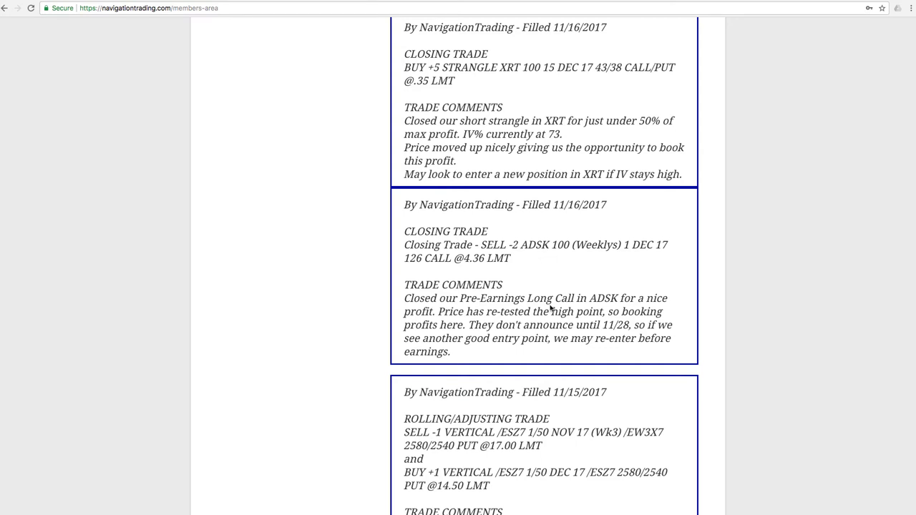
left_click_drag(458, 298, 574, 299)
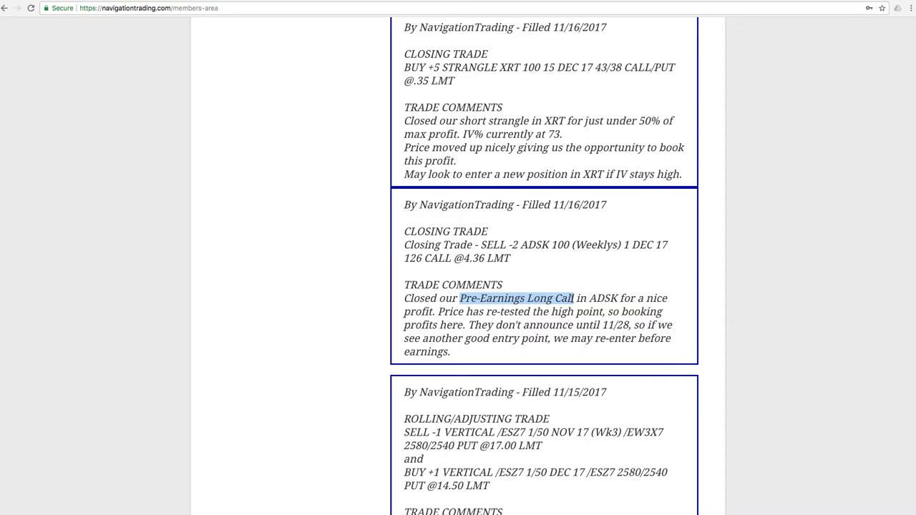
scroll(572, 293, "up", 20)
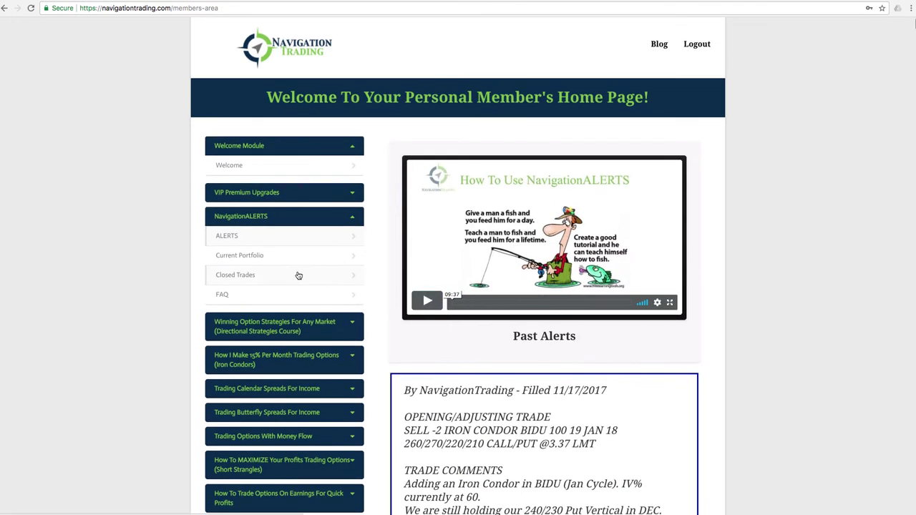
Step: Open Closed Trades and review this month's closed positions, headed by the 11/16/17 XRT strangle
left_click(293, 278)
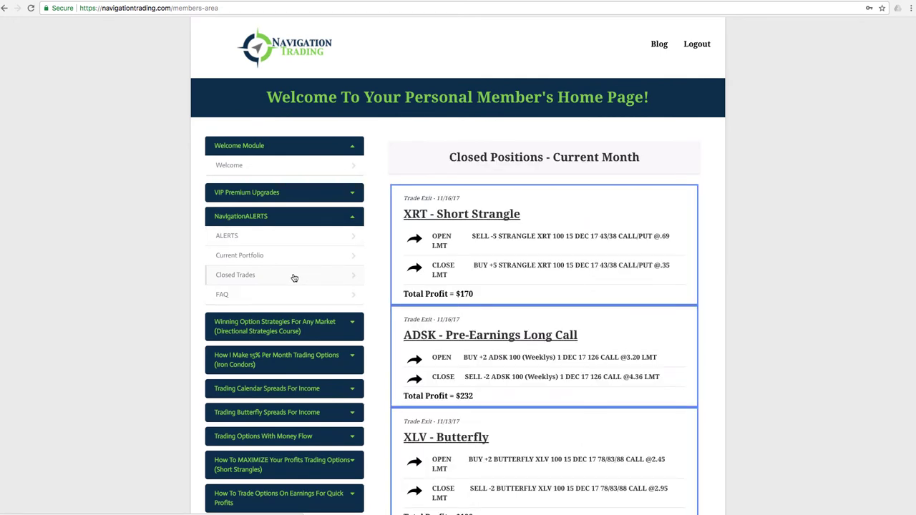
scroll(507, 317, "down", 1)
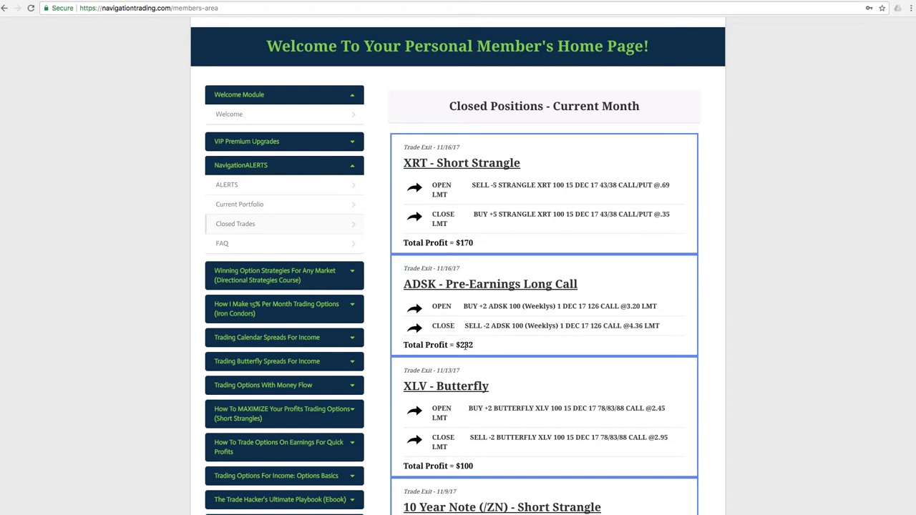
scroll(462, 397, "down", 1)
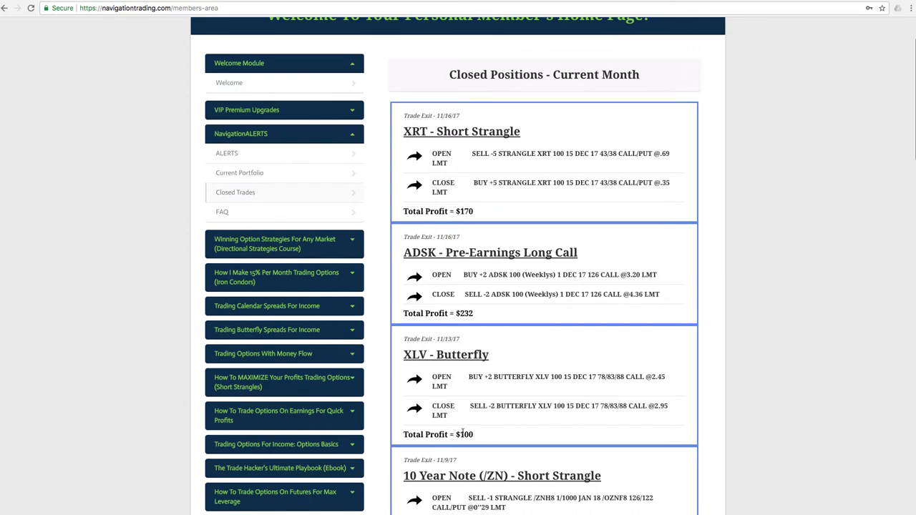
scroll(619, 405, "down", 8)
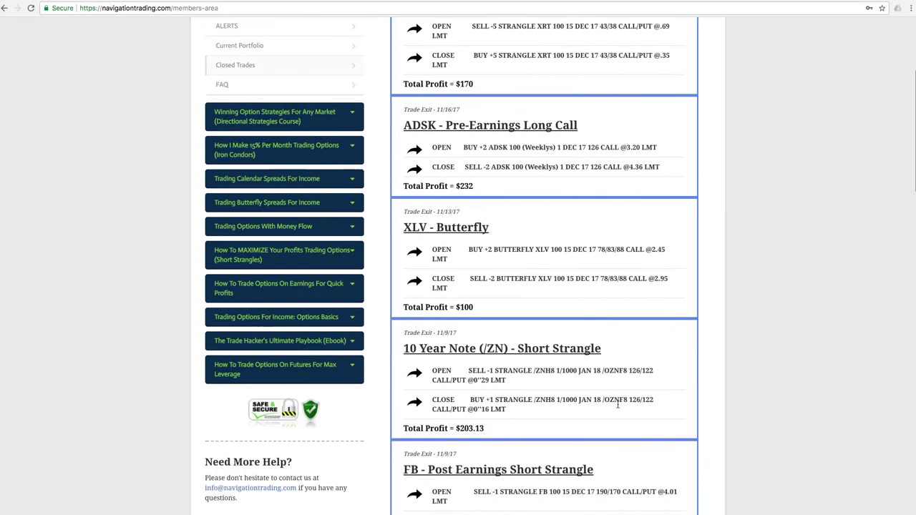
scroll(617, 405, "down", 14)
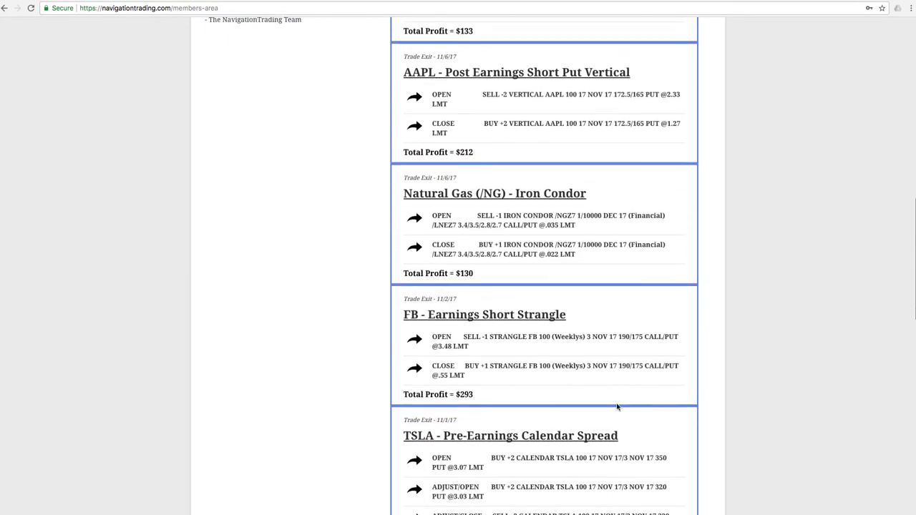
scroll(614, 405, "up", 20)
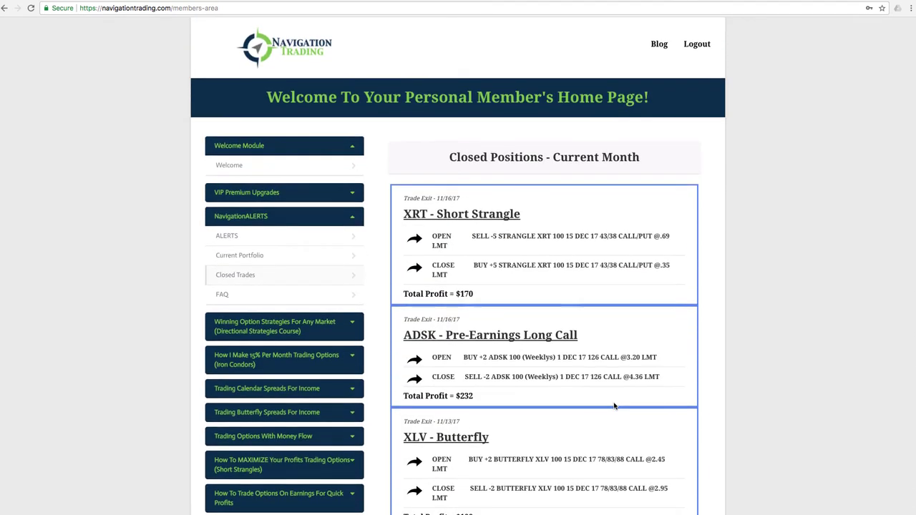
Step: Go back to ALERTS and bring the FL and XRT alert cards into view
left_click(301, 239)
scroll(608, 378, "down", 10)
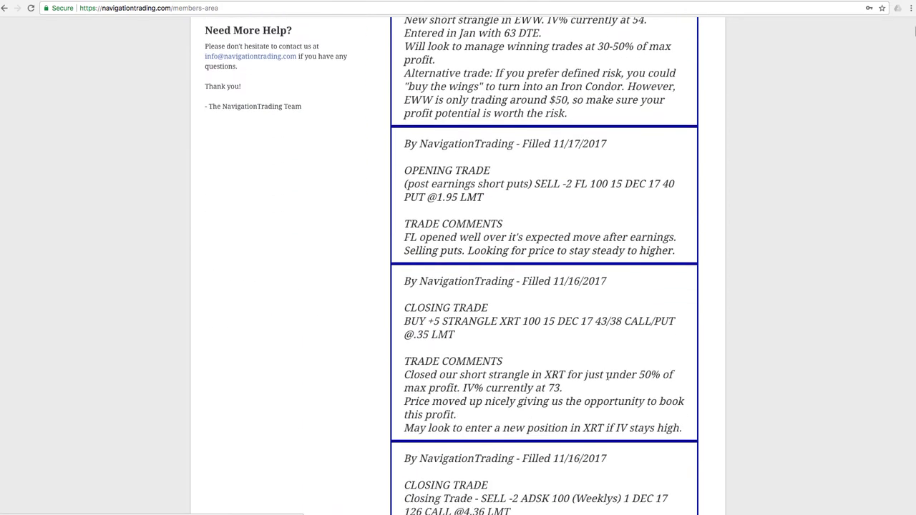
scroll(609, 381, "down", 5)
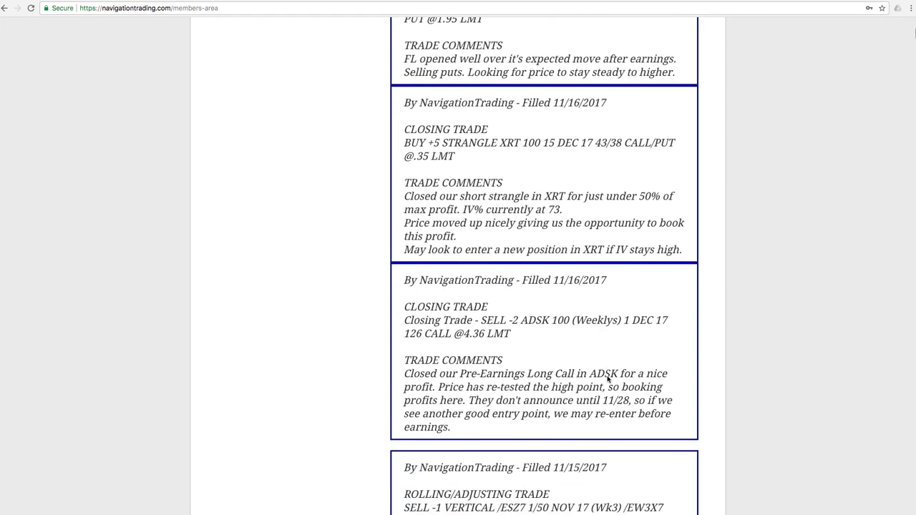
scroll(521, 350, "up", 3)
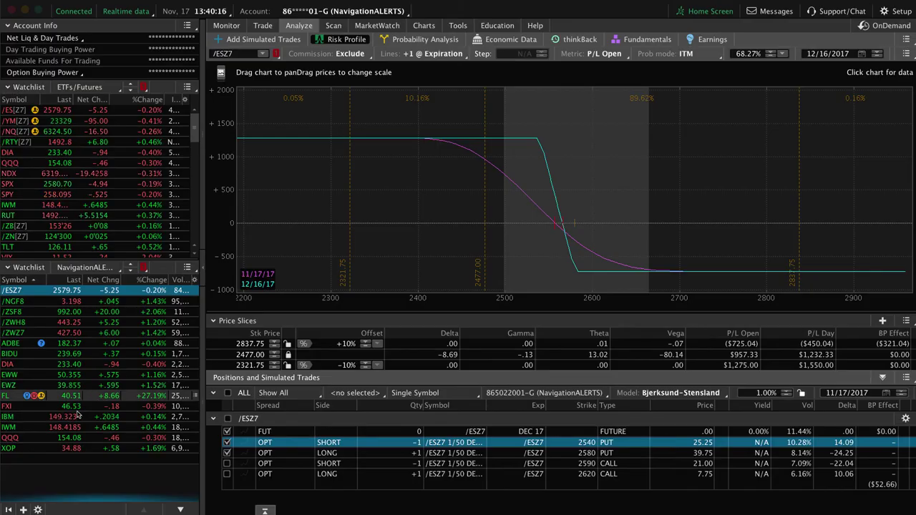
Step: Chart XRT and mark the late-June to early-December stretch on its daily chart
left_click(424, 26)
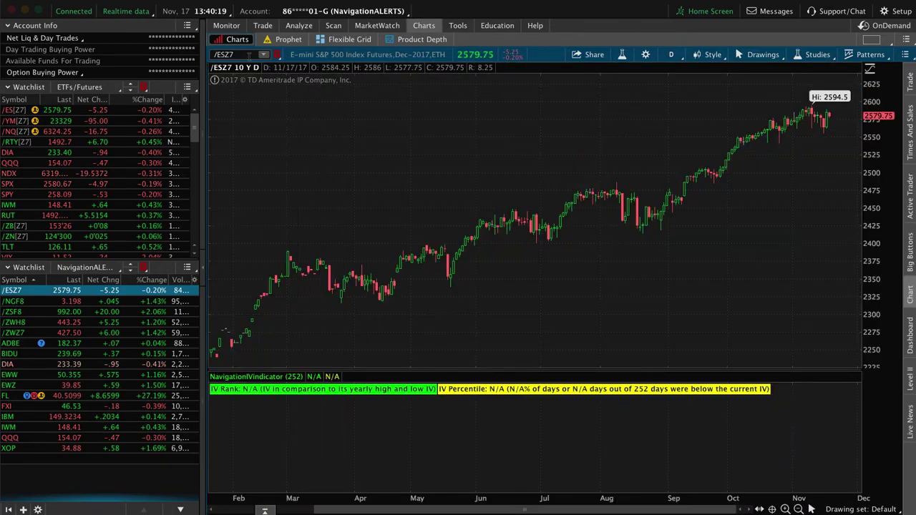
left_click(248, 55)
type("XRT")
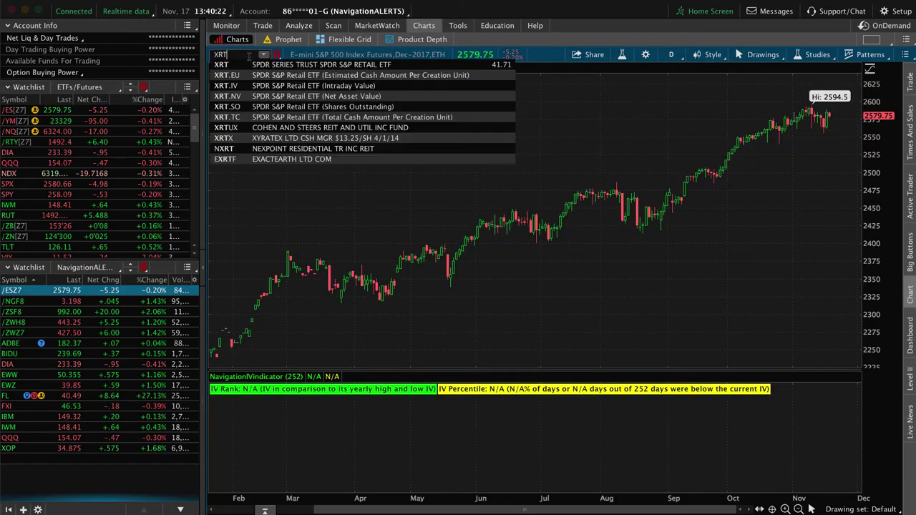
key("Return")
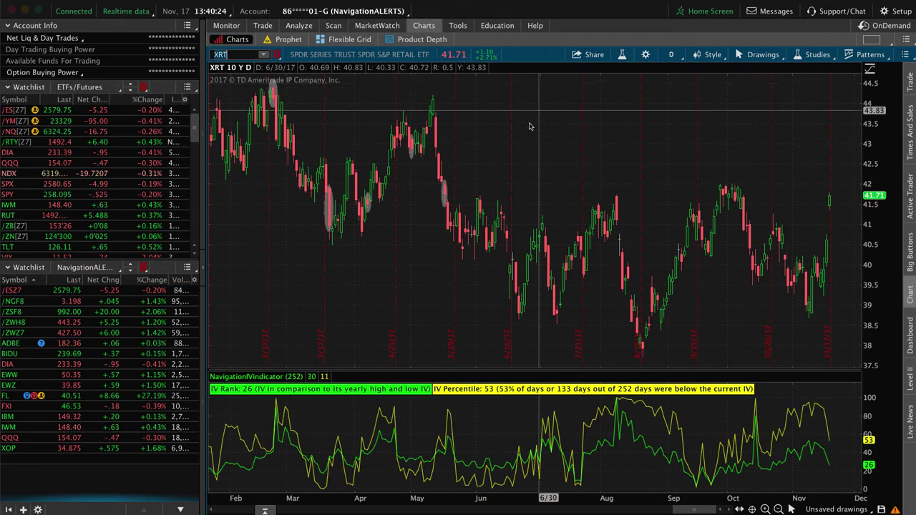
left_click_drag(529, 141, 861, 141)
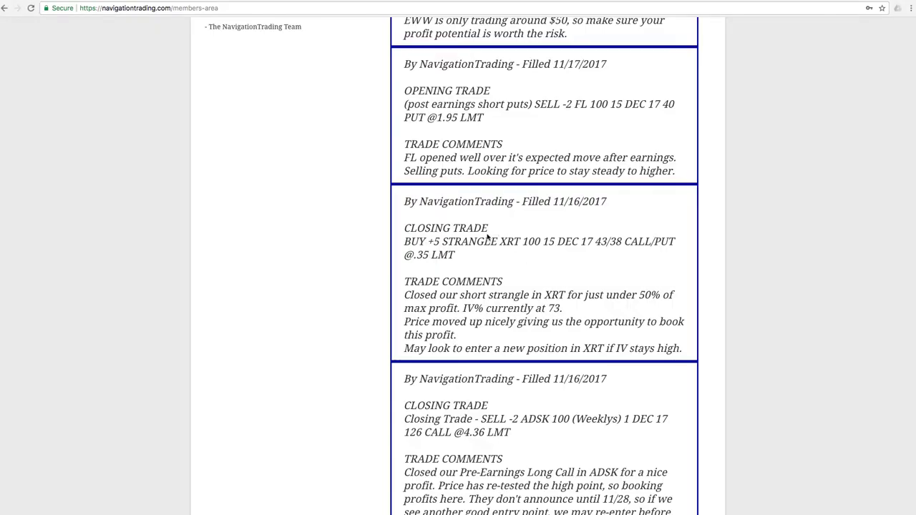
scroll(491, 237, "up", 3)
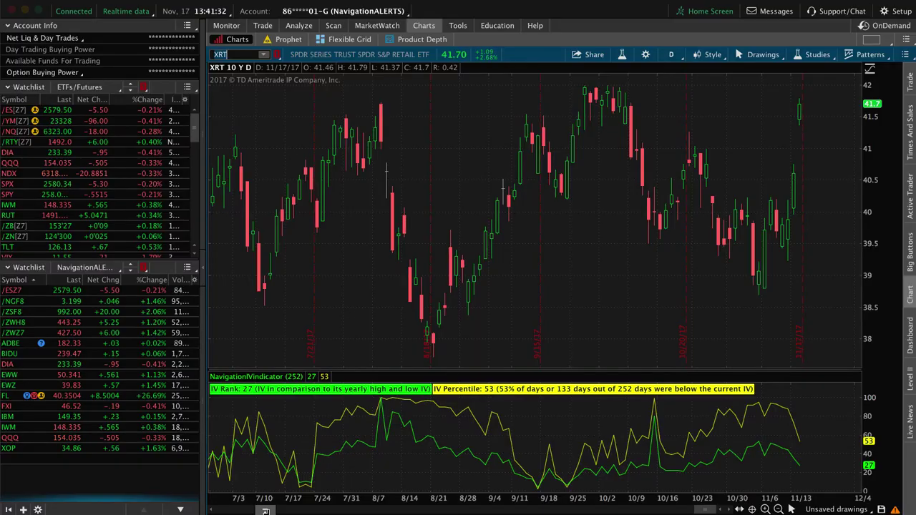
Step: Chart FL from the alerts watchlist, then show the FL position's risk profile
key("Down")
key("Down")
key("Down")
key("Down")
key("Down")
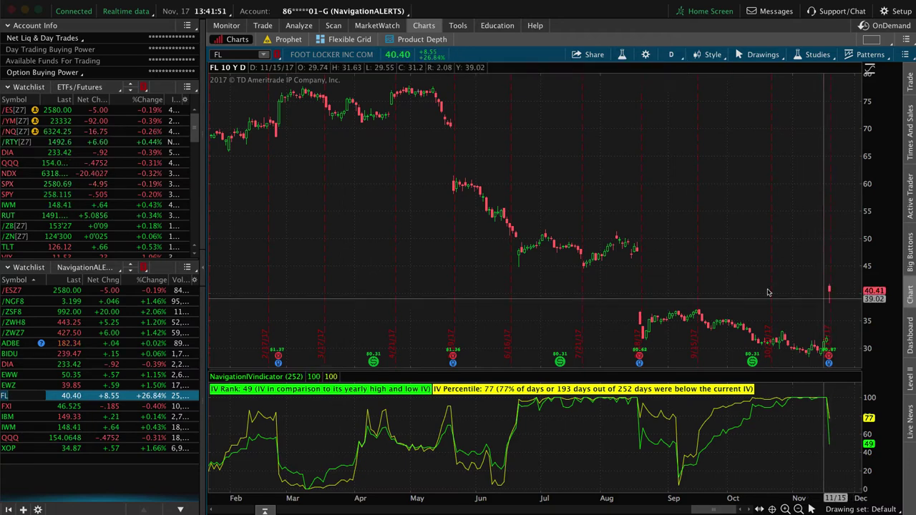
left_click(299, 26)
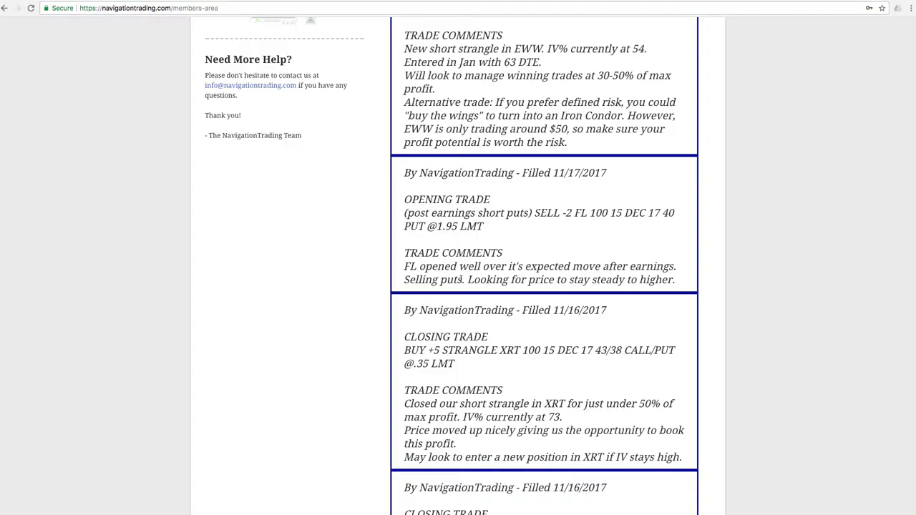
Step: Scroll up to the EWW strangle alert and highlight its 30-50% max-profit target
scroll(475, 296, "up", 3)
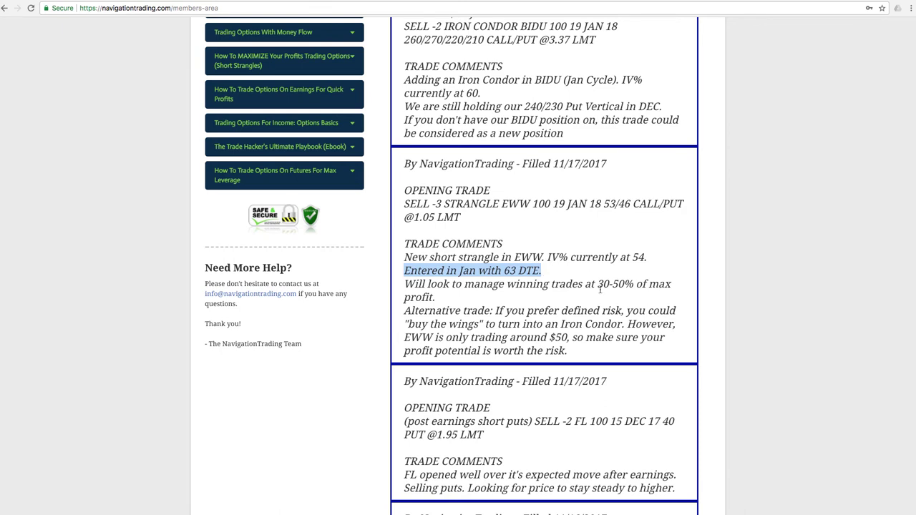
left_click_drag(597, 284, 610, 284)
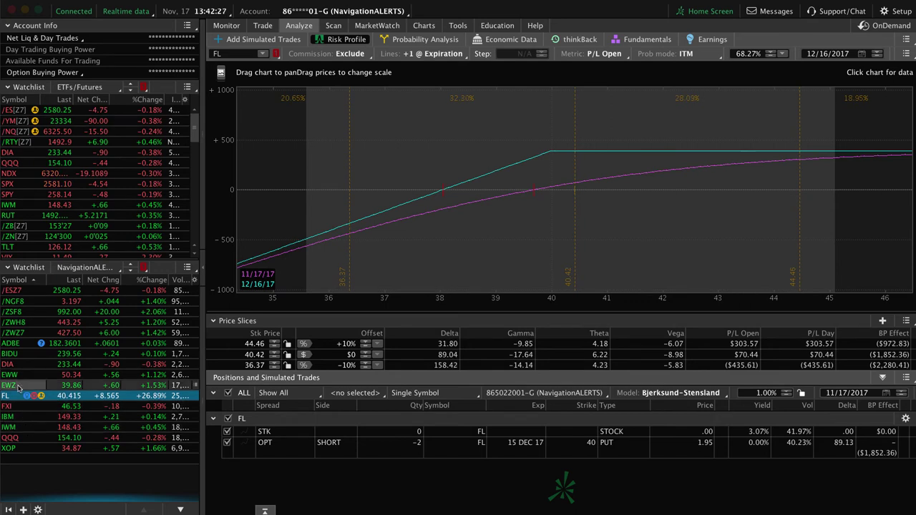
Step: Load the EWW strangle into the risk profile, then show EWW's daily chart
left_click(17, 375)
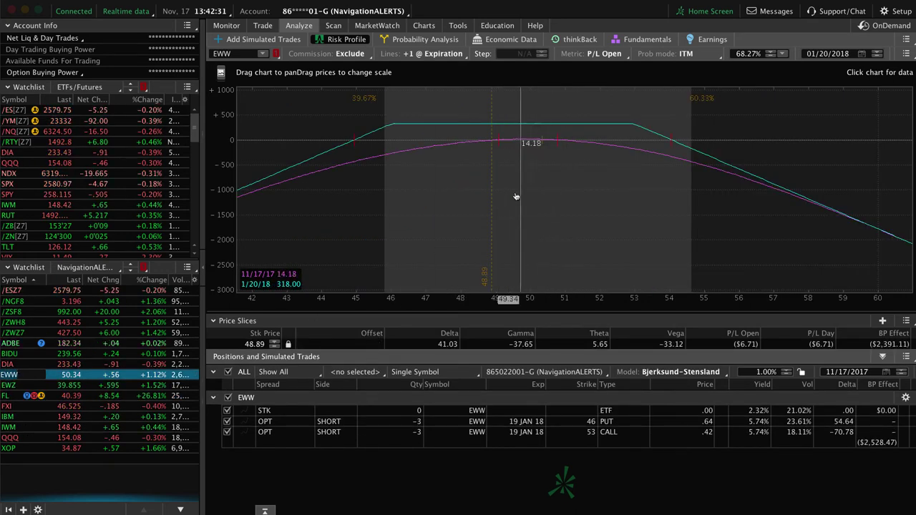
left_click(423, 26)
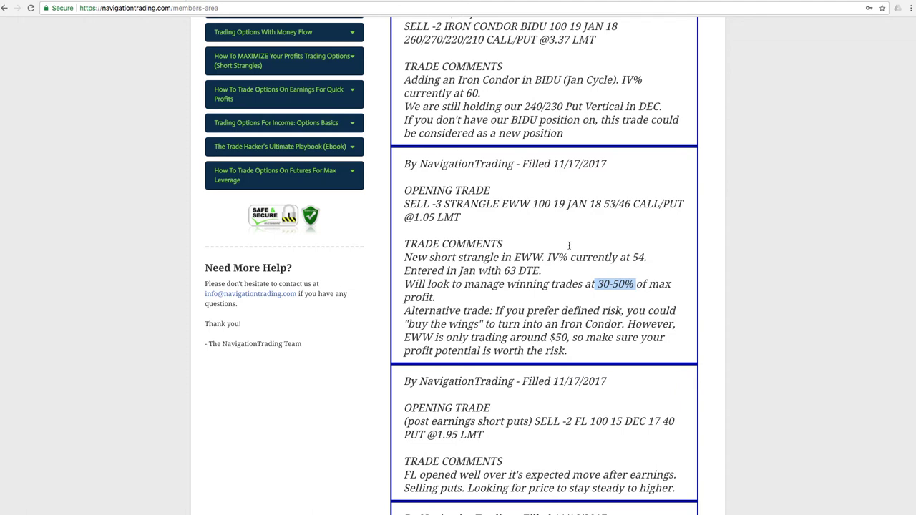
Step: Scroll to the top BIDU iron condor alert on the members page
scroll(569, 245, "up", 4)
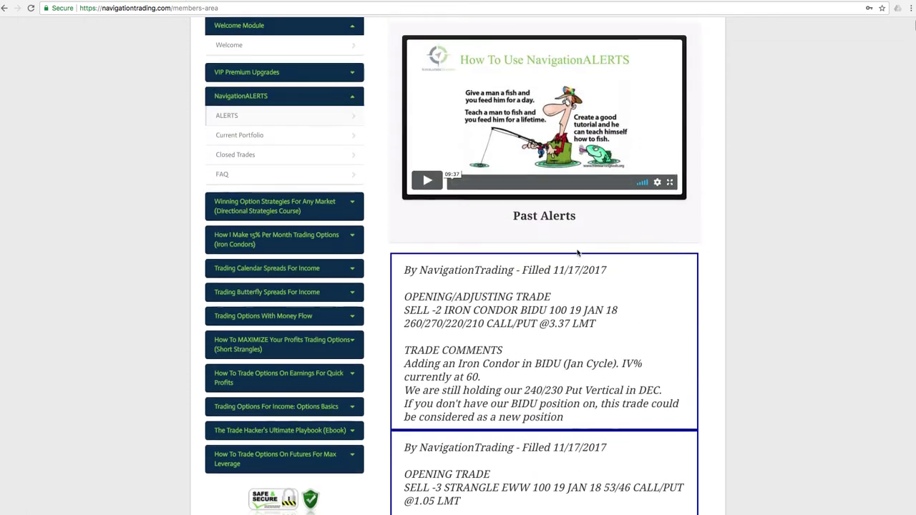
scroll(572, 268, "down", 1)
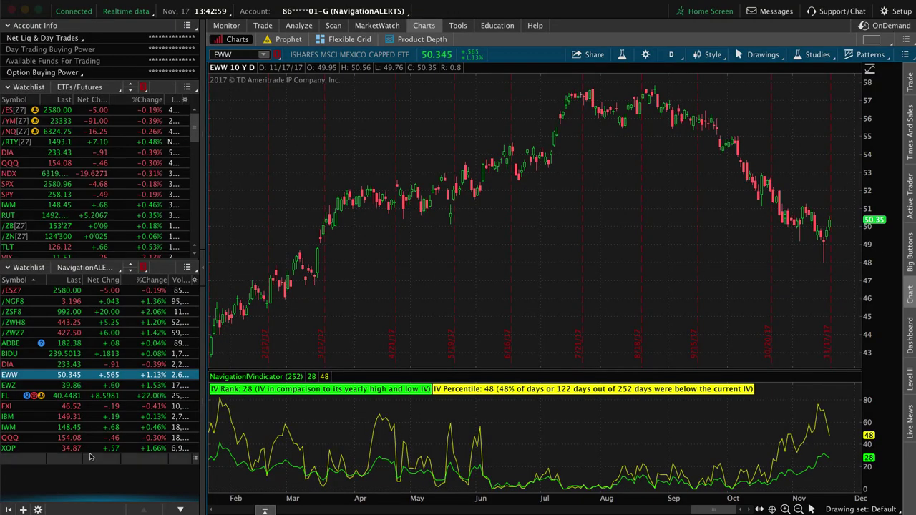
Step: Select BIDU in the NavigationALERTS watchlist and show its JAN 18 iron condor risk profile
left_click(28, 363)
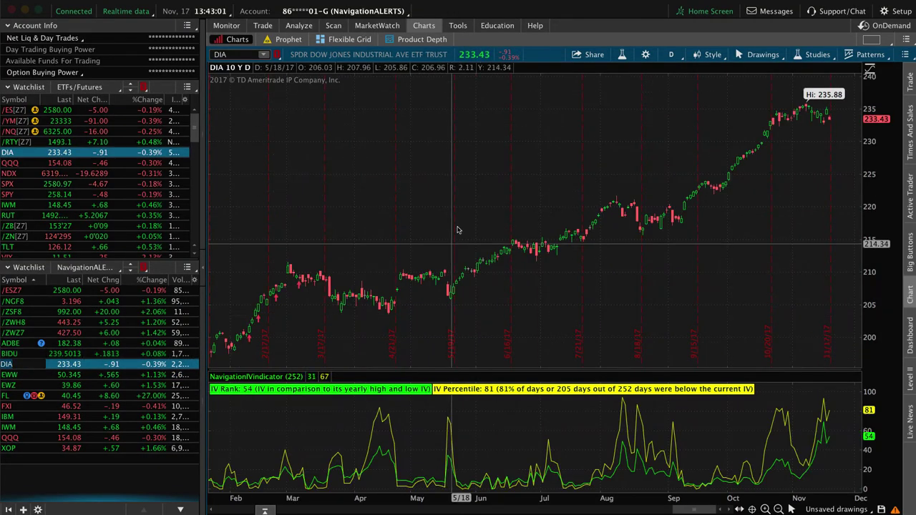
mouse_move(328, 26)
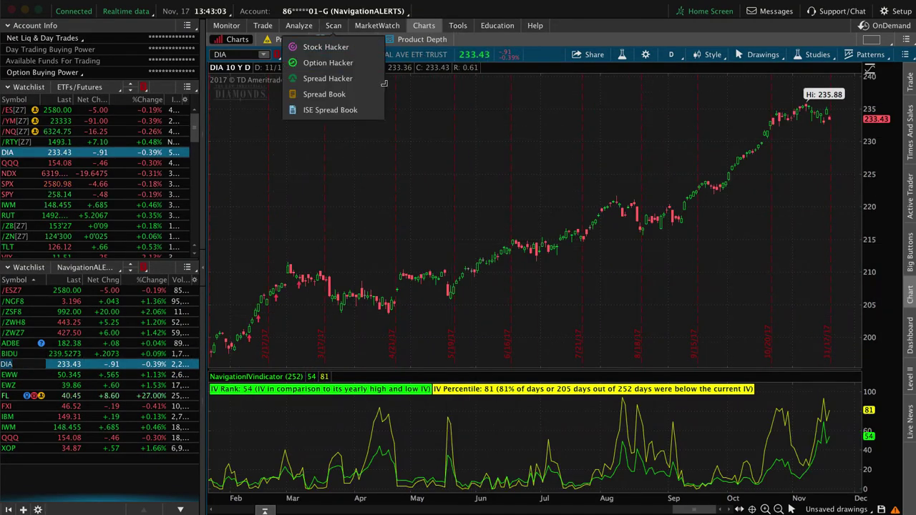
left_click(25, 354)
left_click(293, 26)
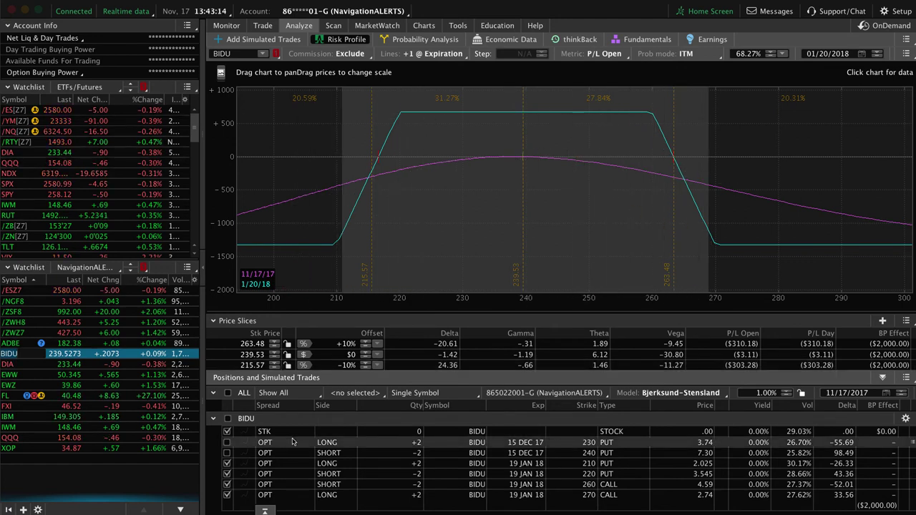
Step: Graph only the BIDU 240/230 put legs, then open BIDU's daily chart
left_click(227, 494)
left_click(226, 484)
left_click(227, 474)
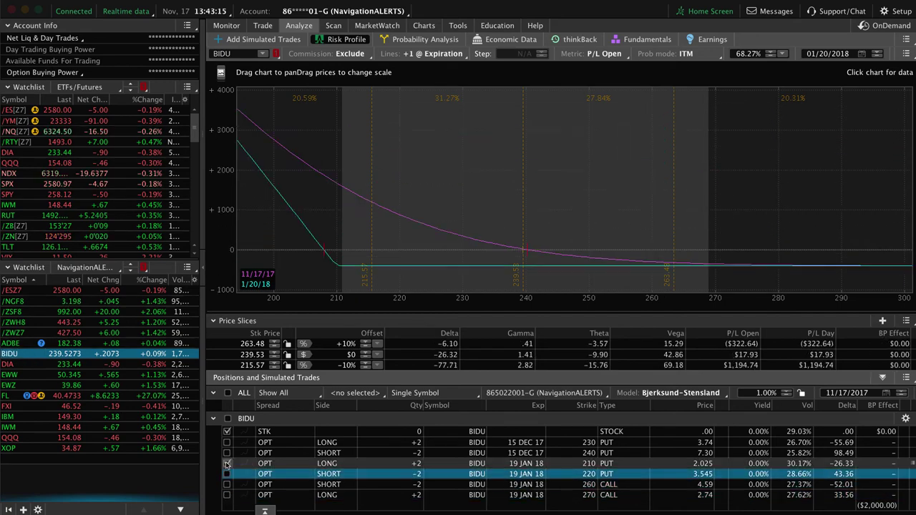
left_click(227, 463)
left_click(226, 452)
left_click(226, 442)
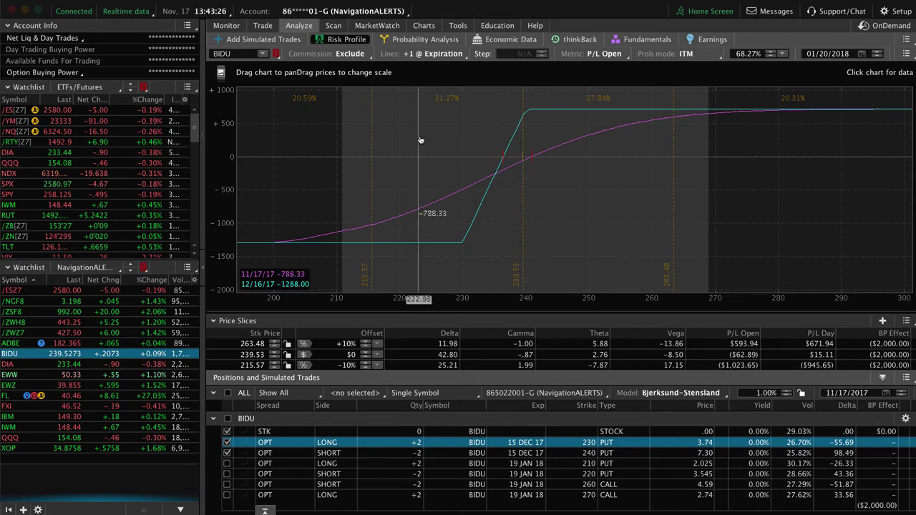
mouse_move(424, 26)
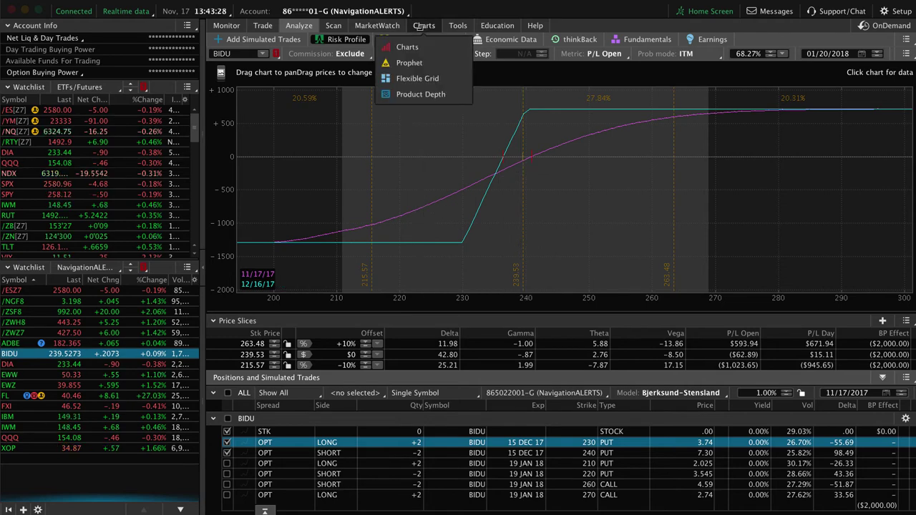
left_click(423, 27)
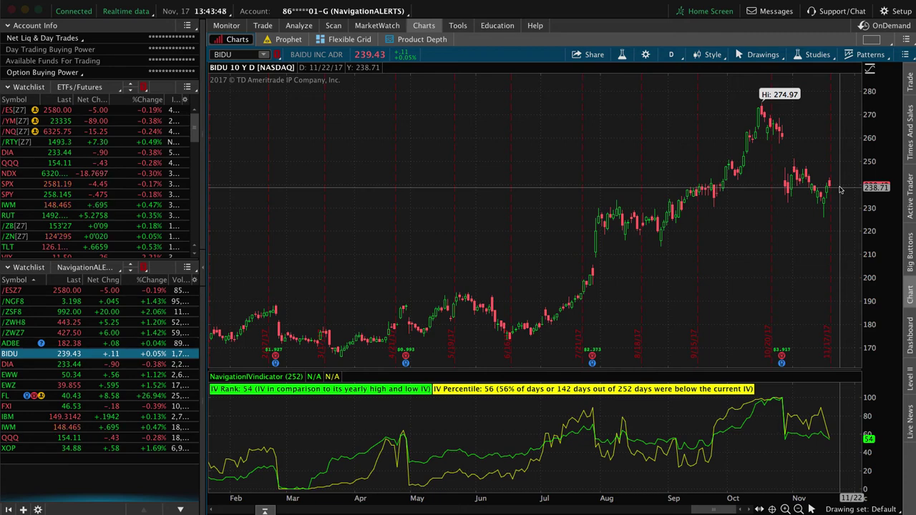
Step: Review the /NGF8 position's risk profile
left_click(12, 300)
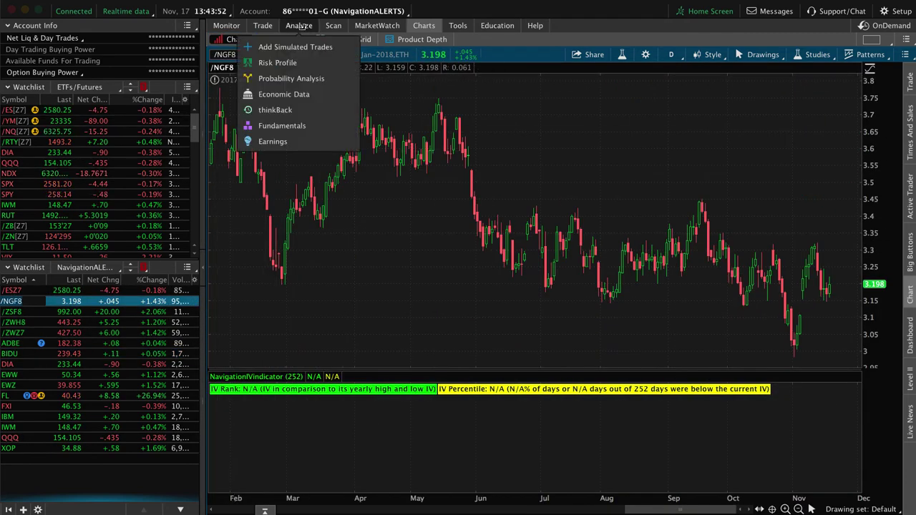
left_click(299, 27)
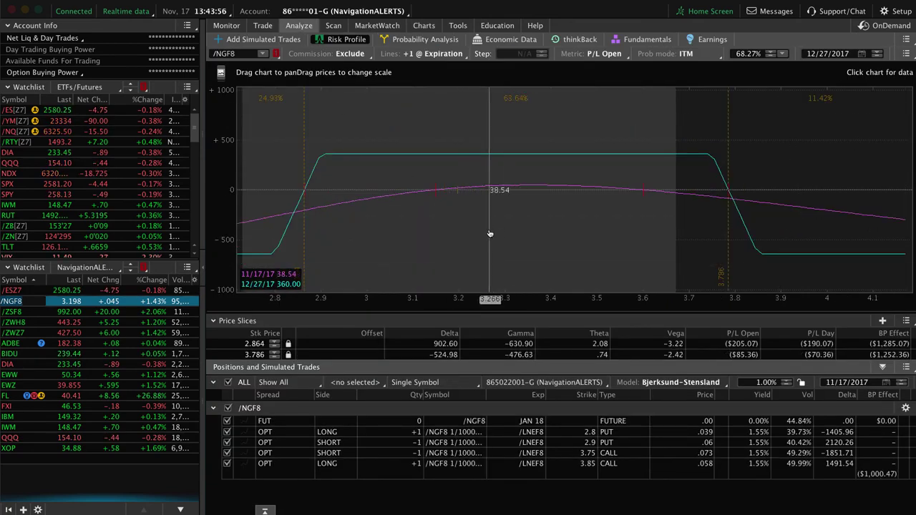
scroll(36, 208, "down", 4)
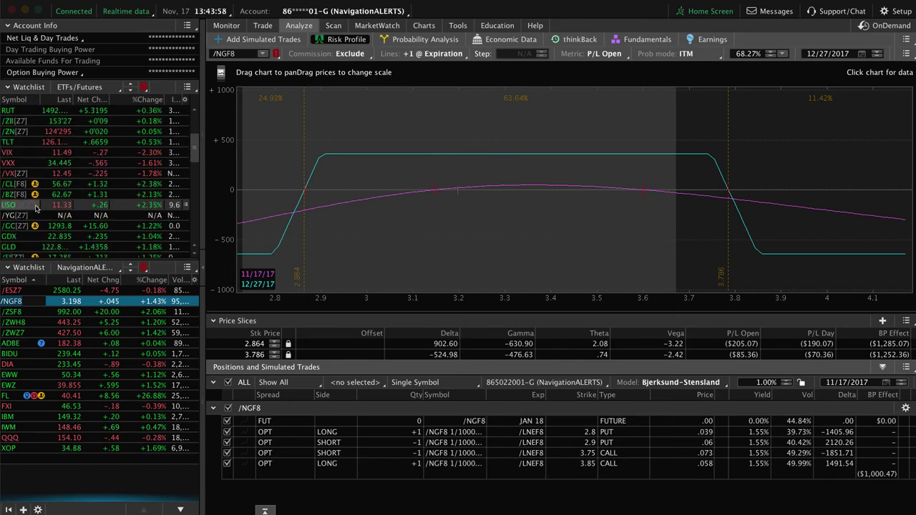
scroll(35, 207, "down", 5)
scroll(36, 208, "down", 1)
Step: Check UNG's daily chart, then bring up the /ZSF8 iron condor risk profile
left_click(31, 225)
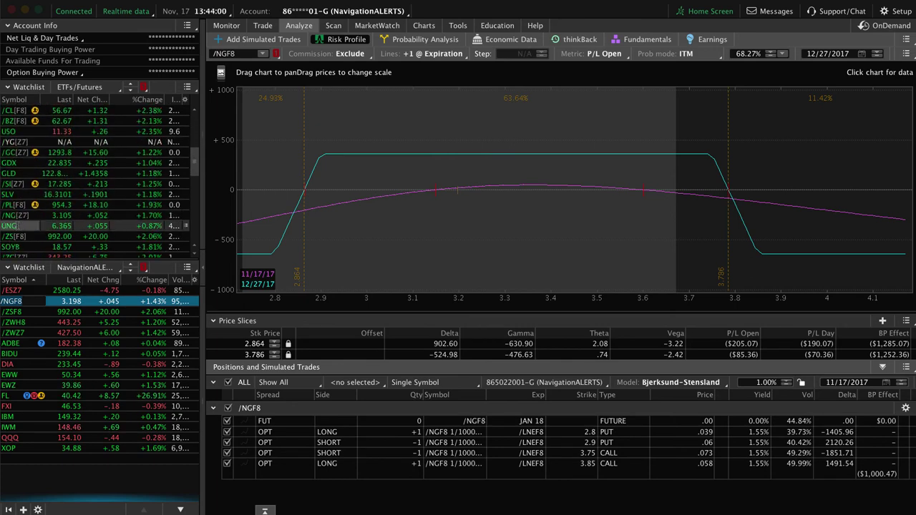
left_click(423, 25)
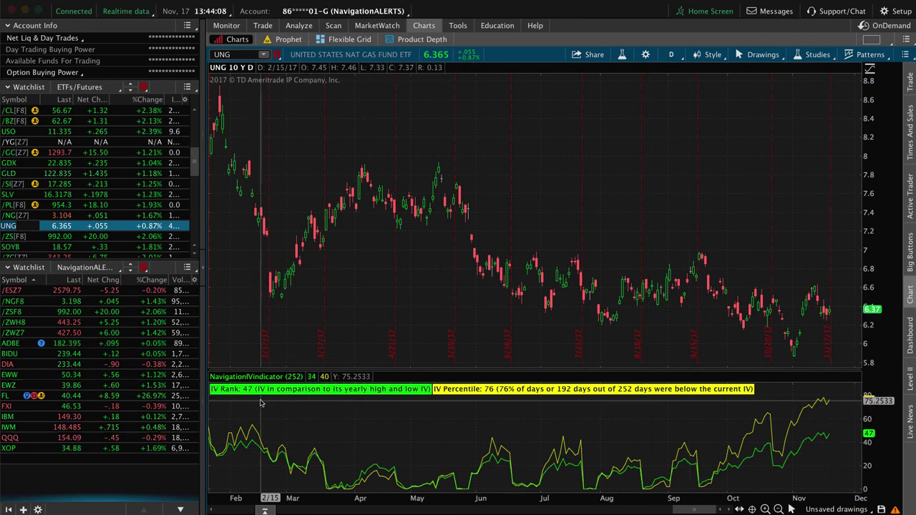
left_click(32, 312)
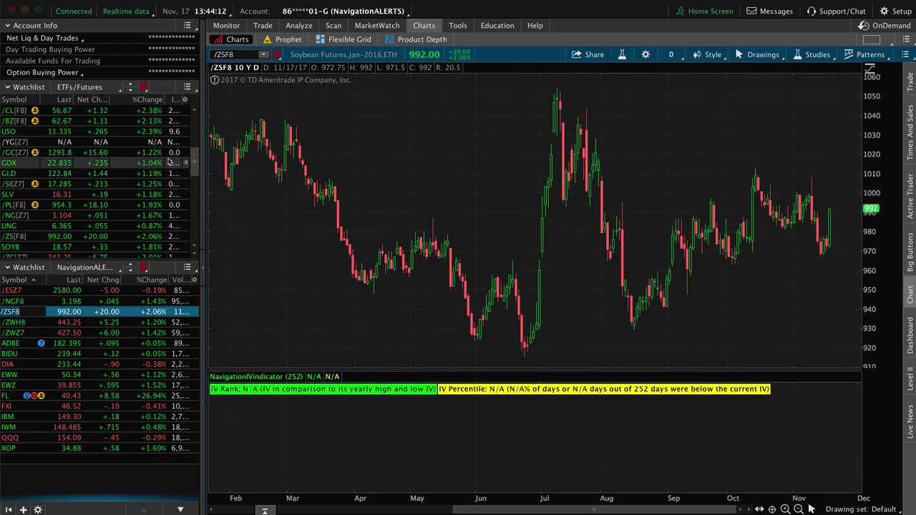
left_click(300, 25)
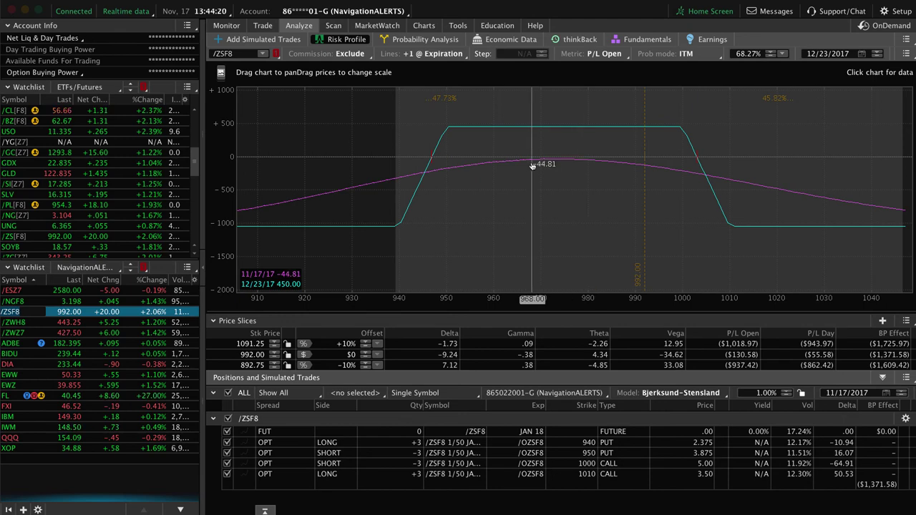
Step: Load the /ZWH8, then /ZWZ7 risk profiles, briefly checking /ZWZ7's trading page
left_click(22, 321)
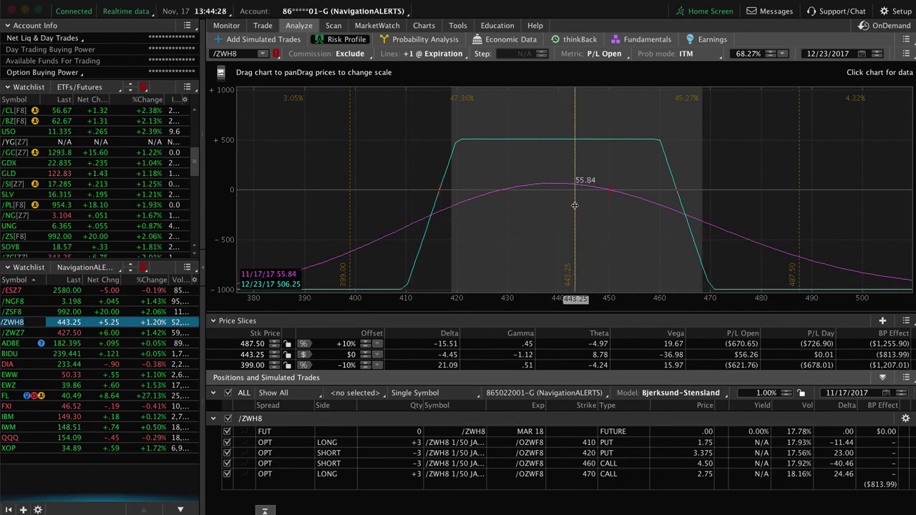
left_click(22, 333)
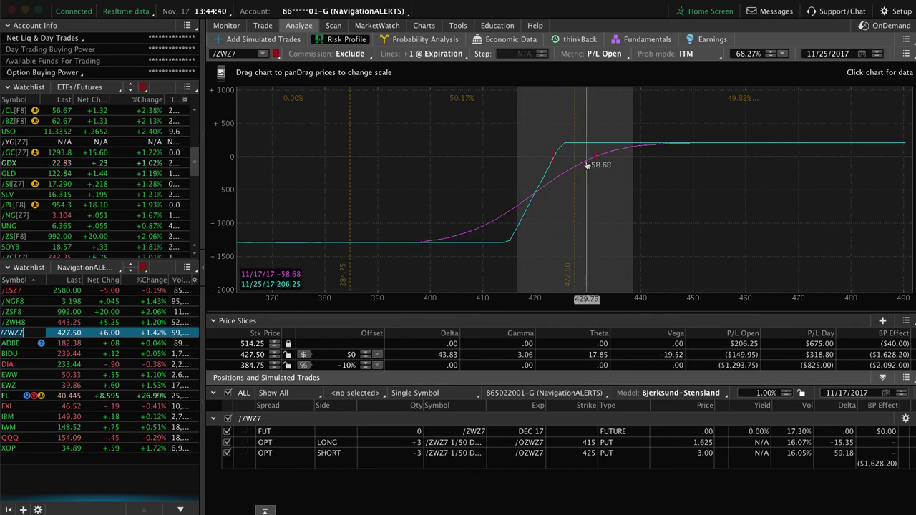
left_click(263, 25)
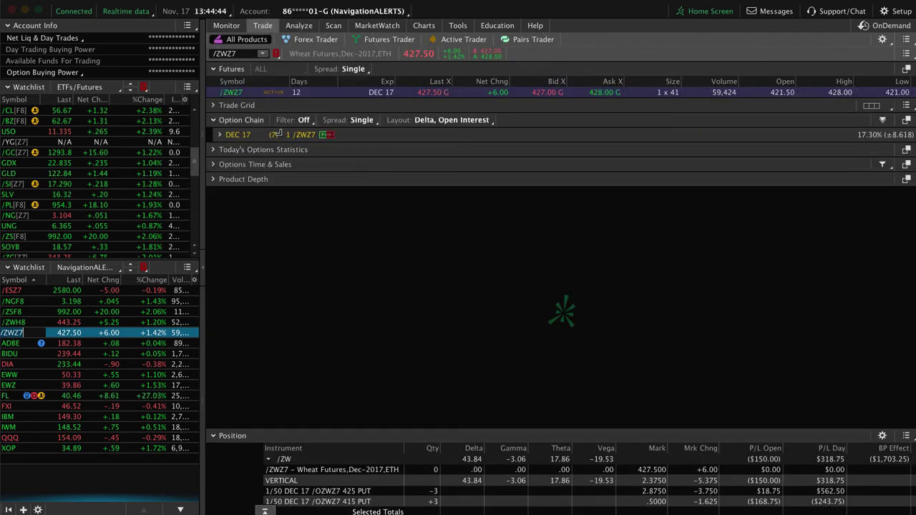
left_click(299, 26)
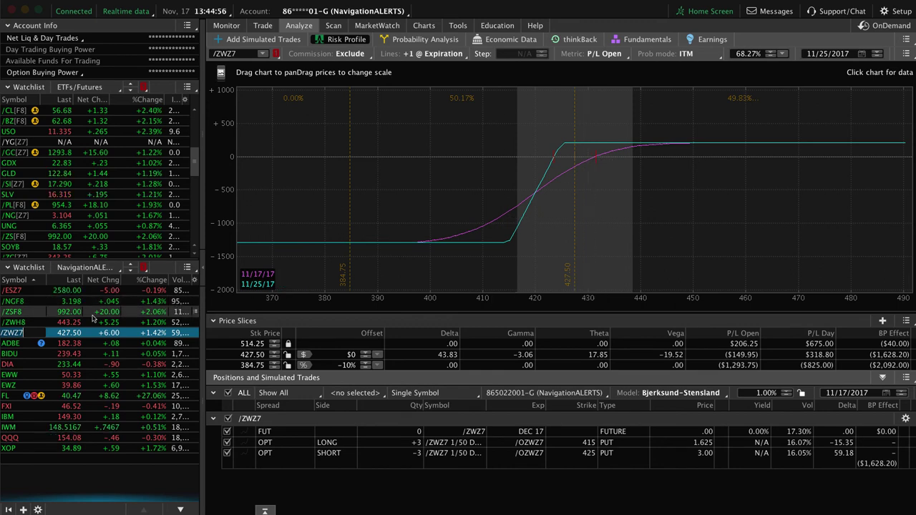
Step: In ADBE's risk profile, include the 185 call and exclude the 195 call, 165 and 160 puts
left_click(25, 343)
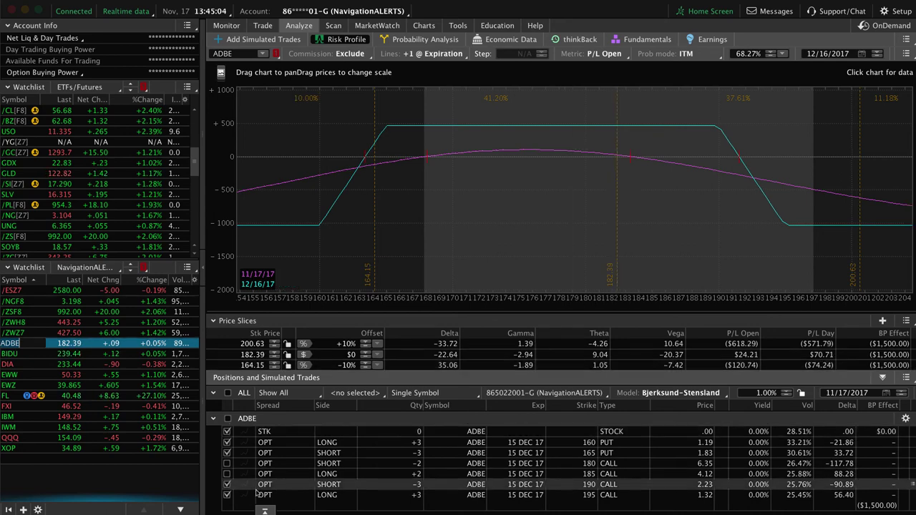
left_click(226, 495)
left_click(226, 474)
left_click(226, 453)
left_click(226, 442)
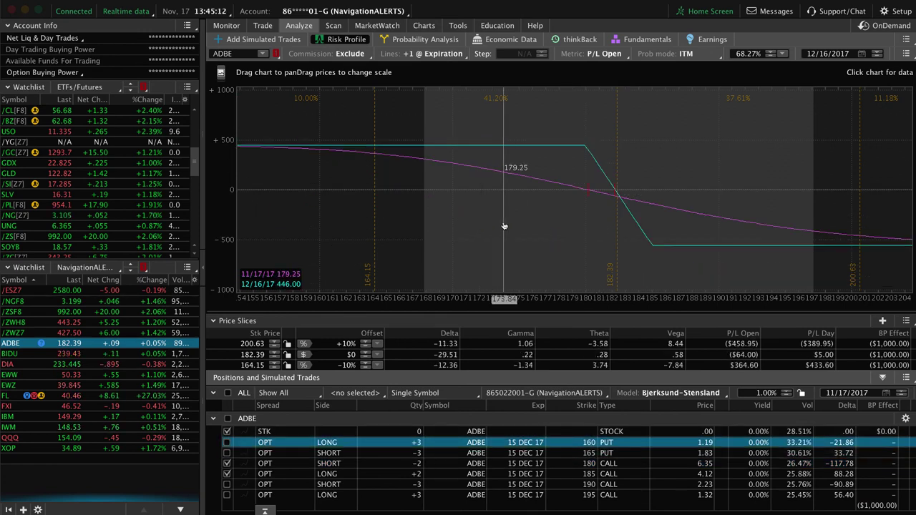
Step: Step through the DIA, EWZ and FXI risk profiles
left_click(15, 363)
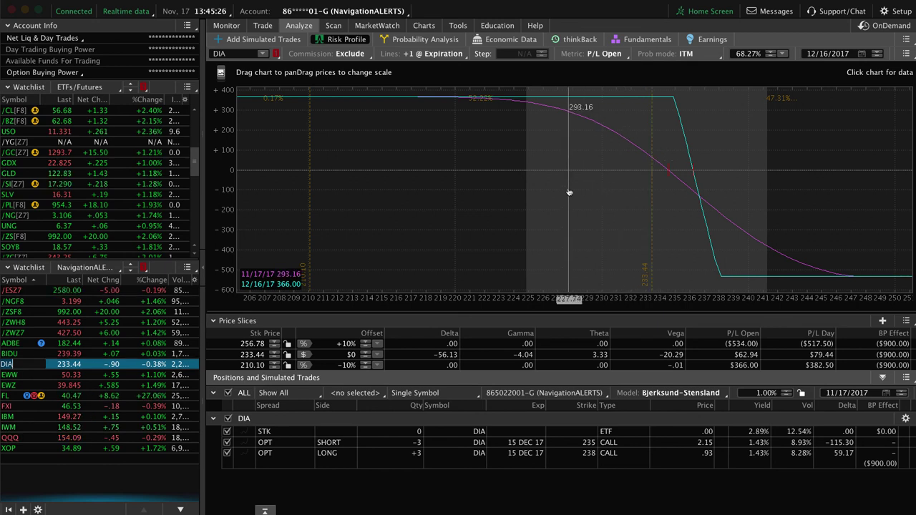
left_click(10, 385)
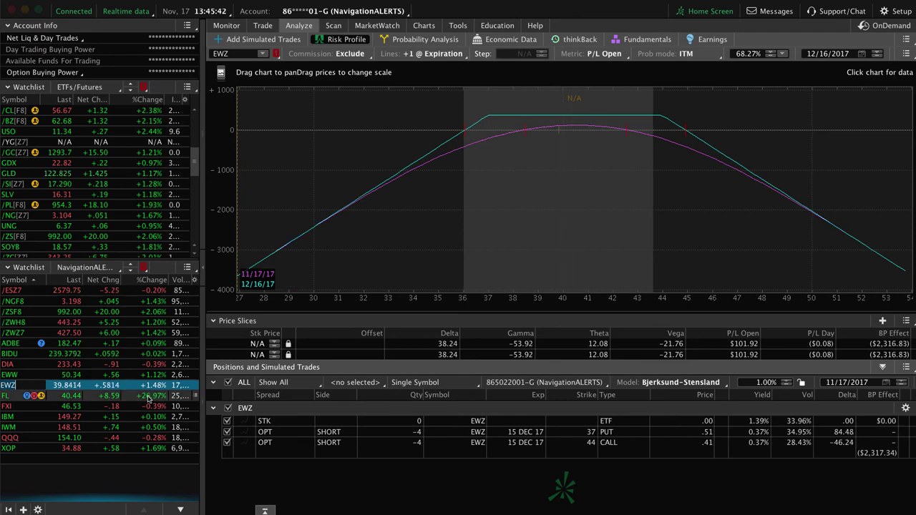
left_click(22, 405)
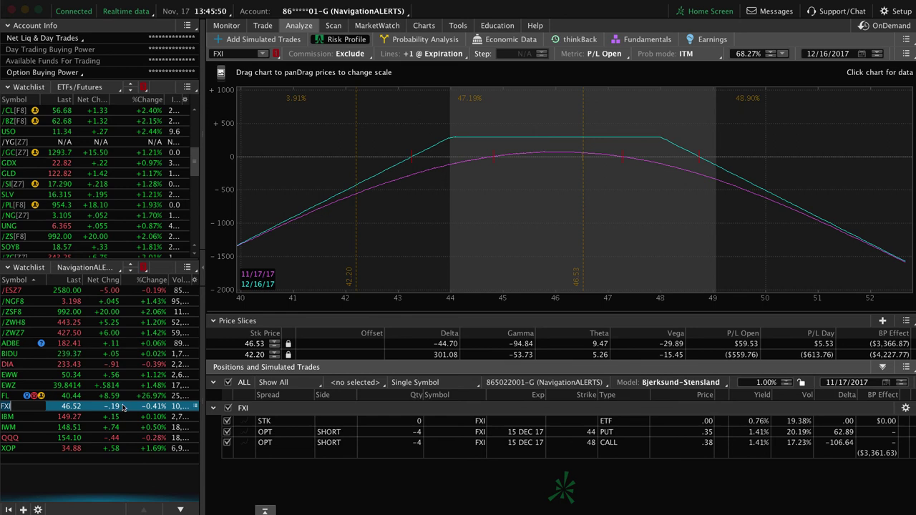
Step: Delete the simulated iron condor from IWM's risk profile
left_click(17, 426)
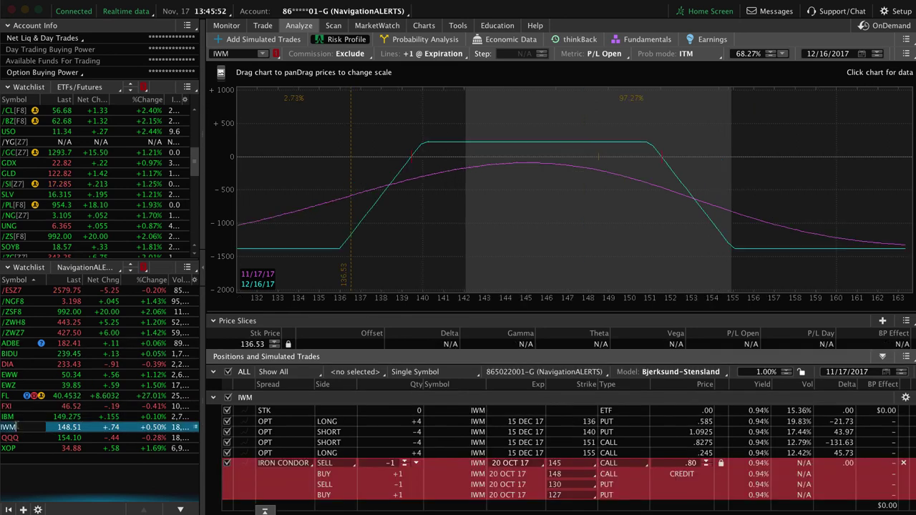
left_click(902, 463)
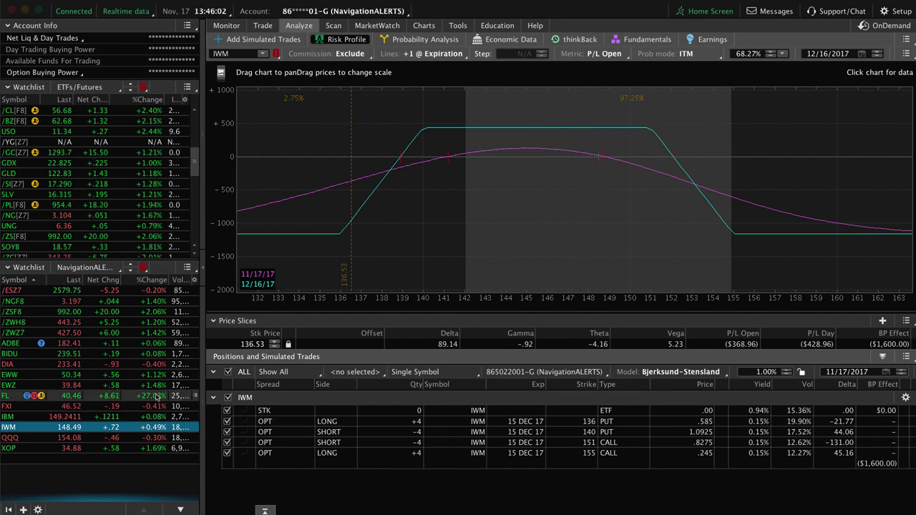
left_click(31, 437)
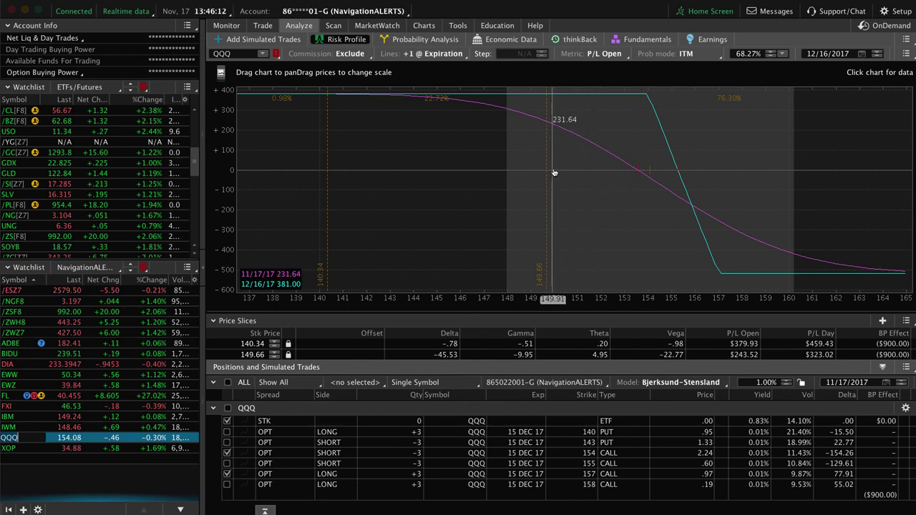
Step: Limit QQQ's profile to the 140/143 puts and 155/158 calls, excluding the 154 and 157 calls
left_click(227, 474)
left_click(226, 484)
left_click(227, 463)
left_click(227, 453)
left_click(227, 443)
left_click(227, 432)
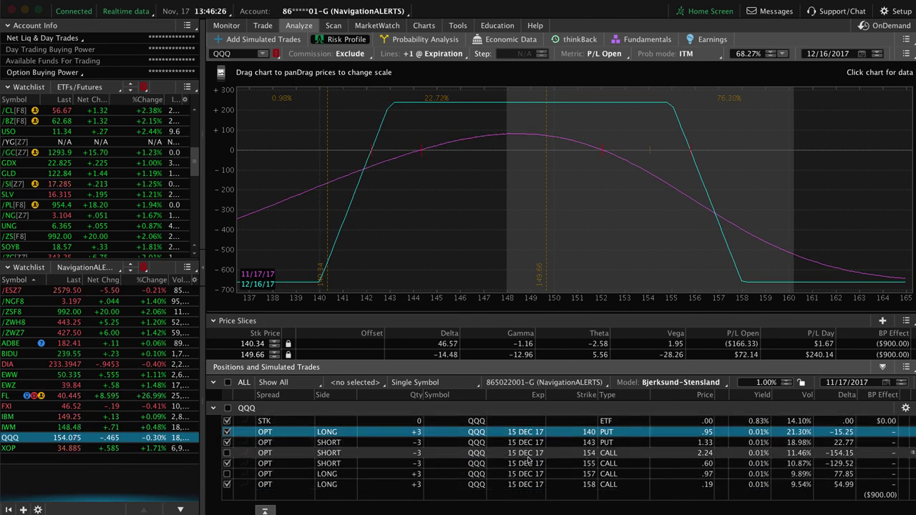
Step: Pan XOP's strangle profile toward higher prices, then view its daily chart showing IV Rank 42
left_click(20, 448)
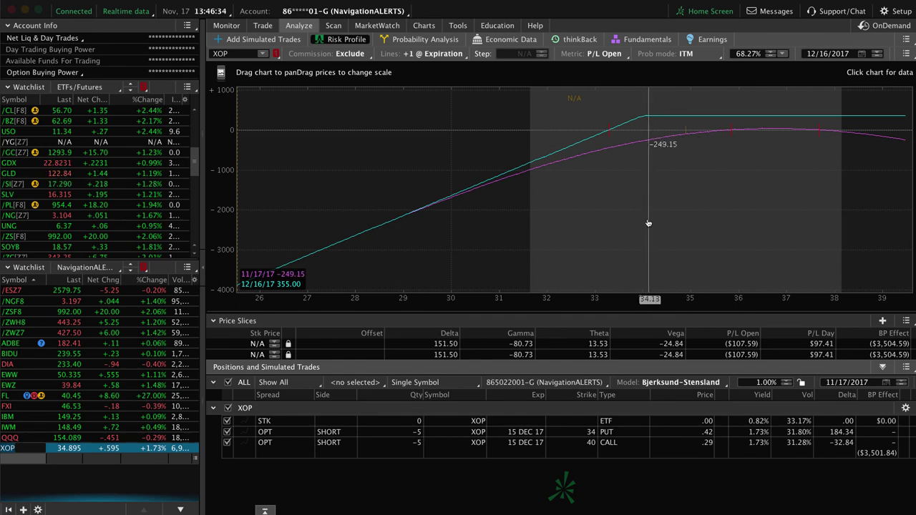
left_click_drag(674, 224, 515, 213)
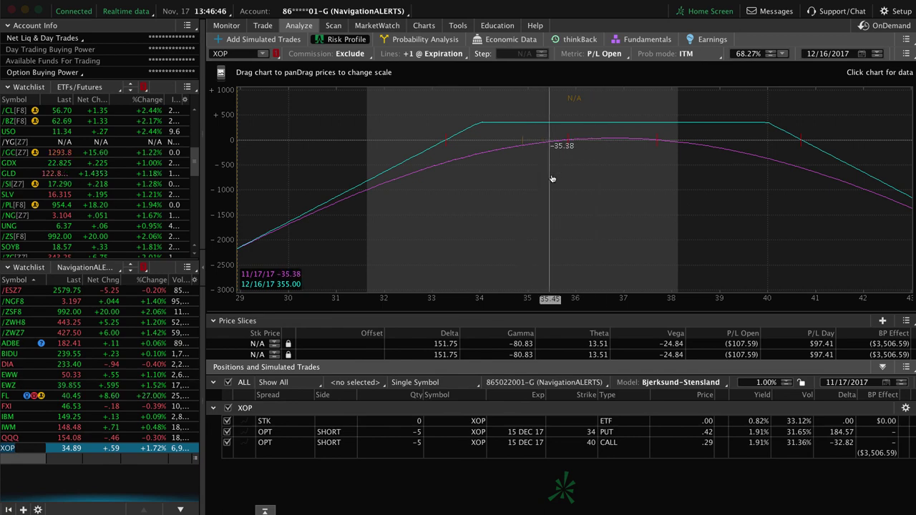
mouse_move(424, 25)
left_click(410, 45)
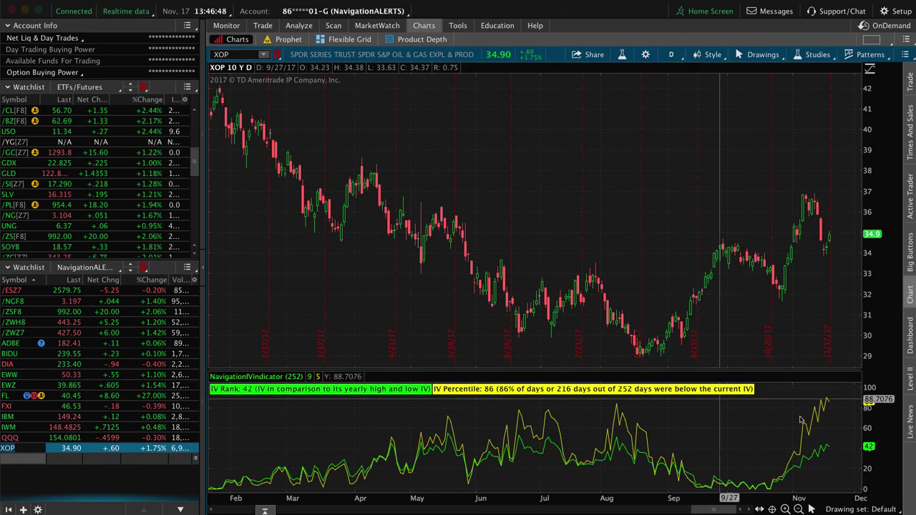